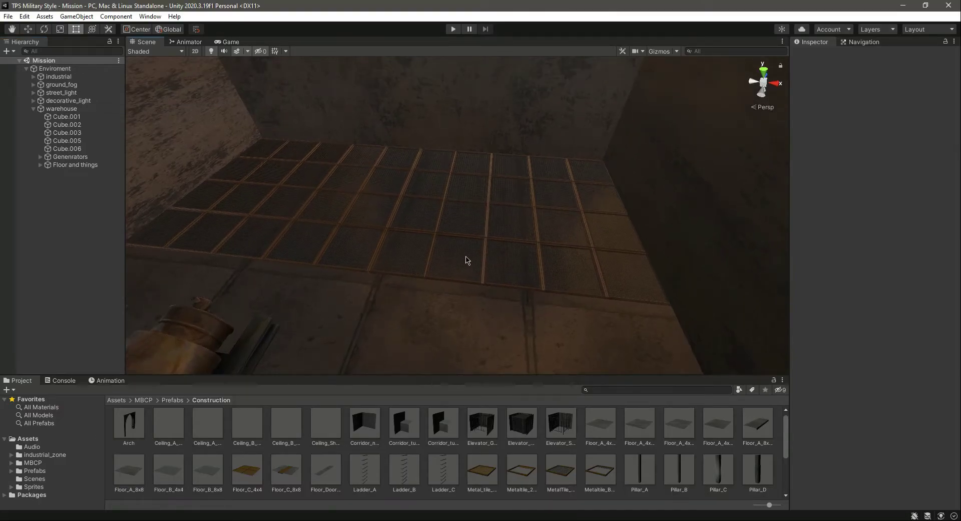
scroll(470, 262, up, 3)
right_drag(470, 262, 531, 241)
scroll(462, 285, up, 2)
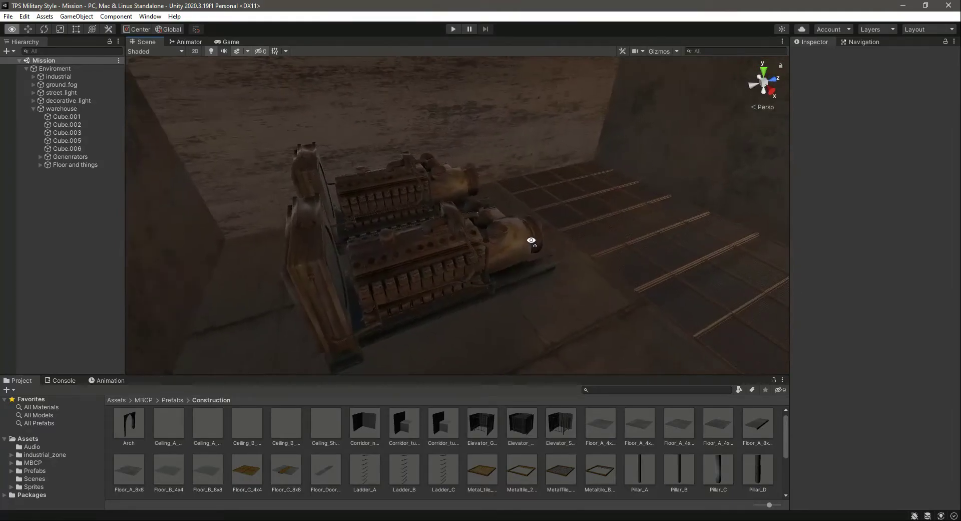
click(413, 195)
shift+click(422, 253)
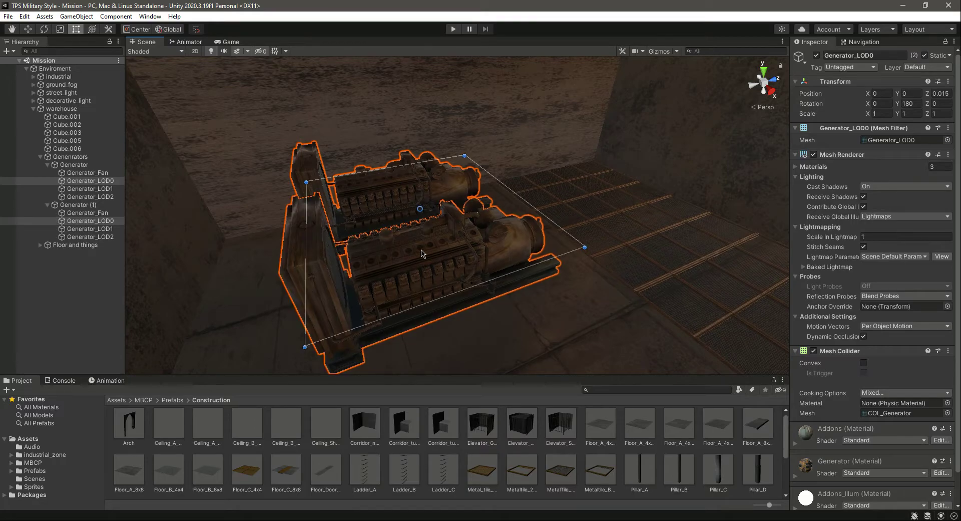
click(28, 29)
drag(456, 201, 425, 210)
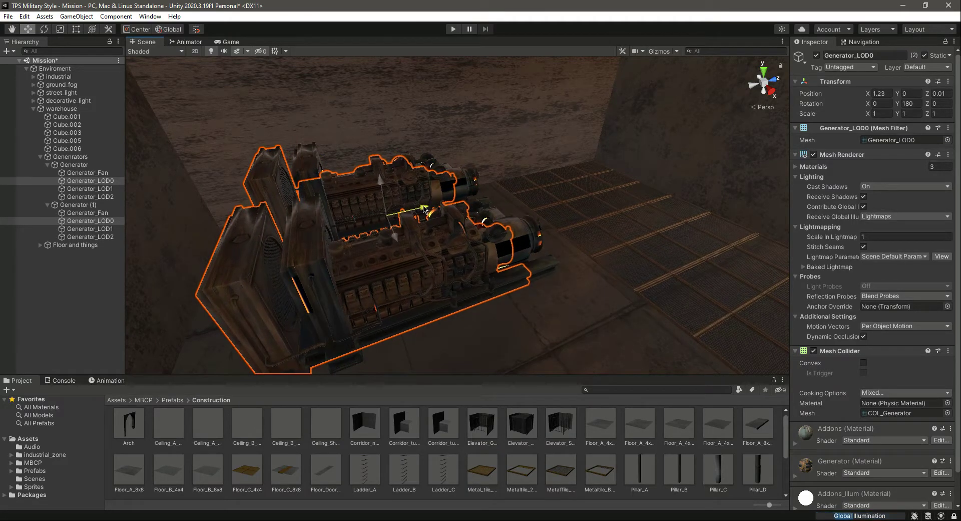
key(ctrl+z)
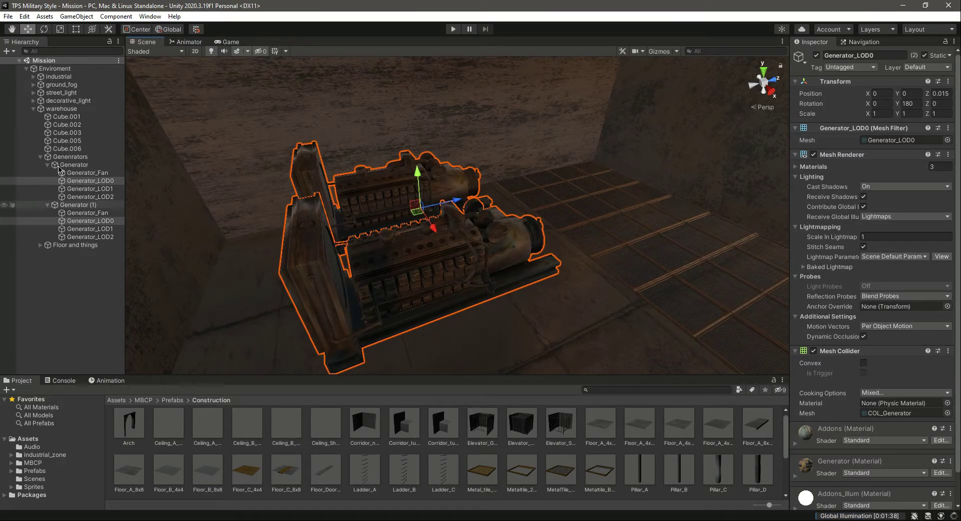
Step: Shift the parent objects Generator and Generator (1) together along the Z axis, away from the grated floor, and collapse their group
click(47, 165)
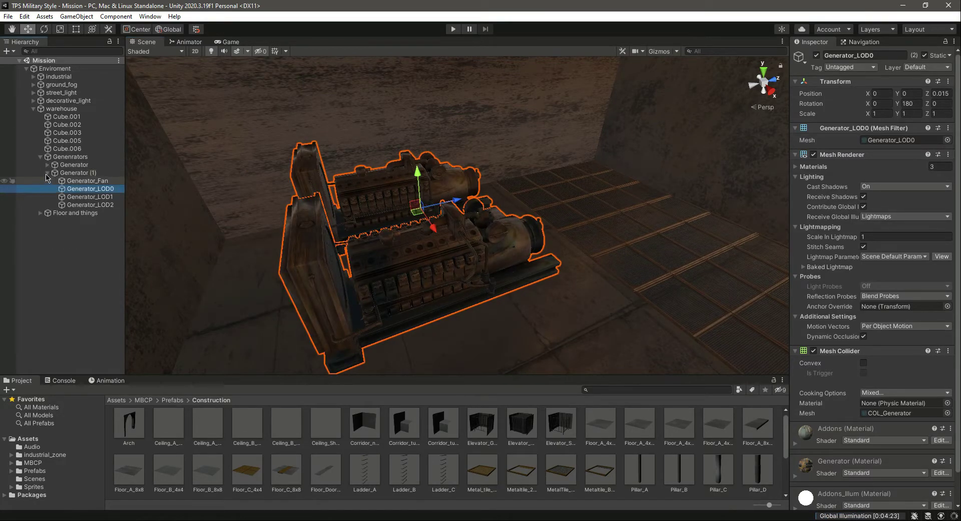
click(47, 173)
click(74, 165)
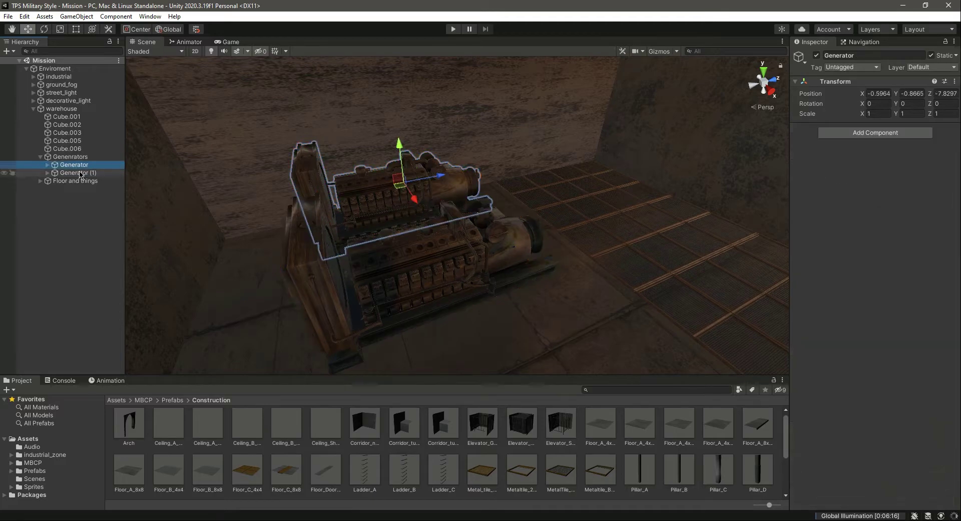
ctrl+click(78, 173)
alt+drag(459, 203, 383, 259)
right_drag(382, 260, 357, 276)
key(Left)
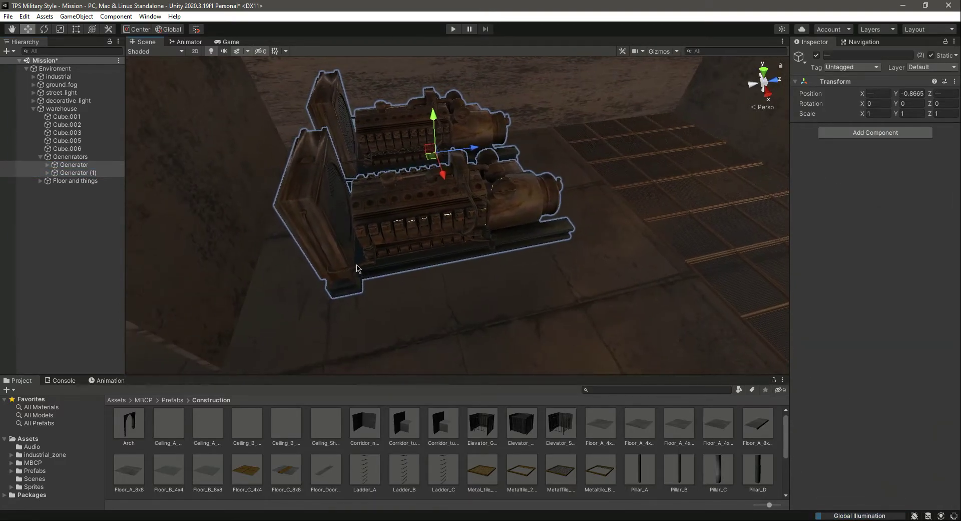
key(Right)
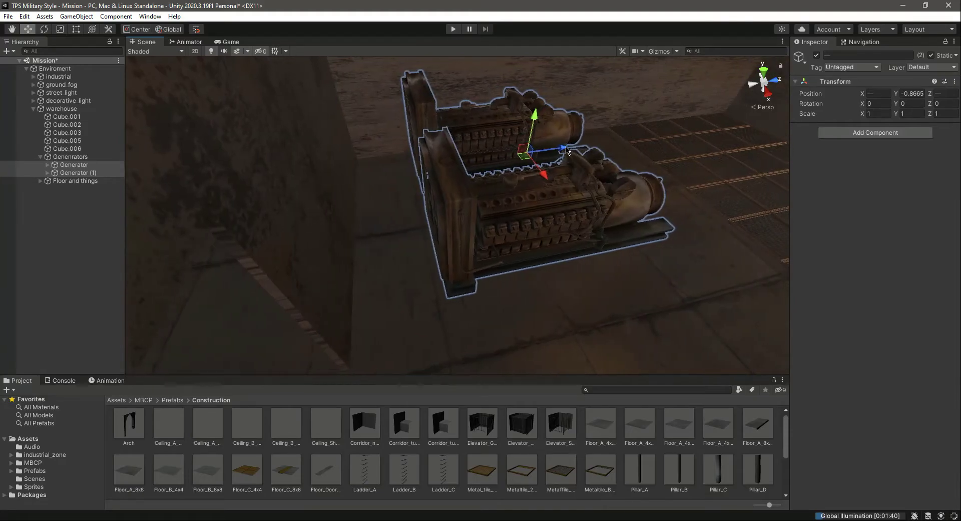
drag(567, 149, 549, 197)
click(14, 249)
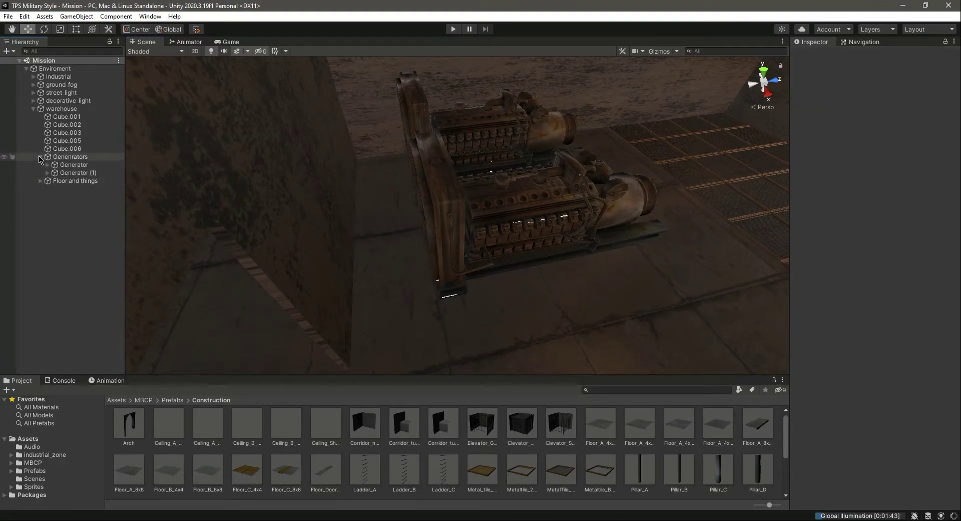
click(40, 157)
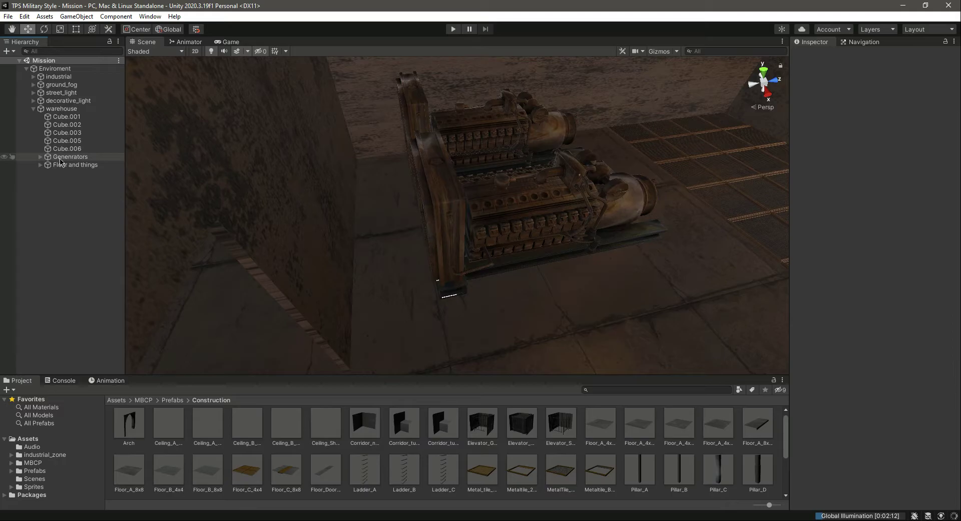
click(59, 157)
click(67, 245)
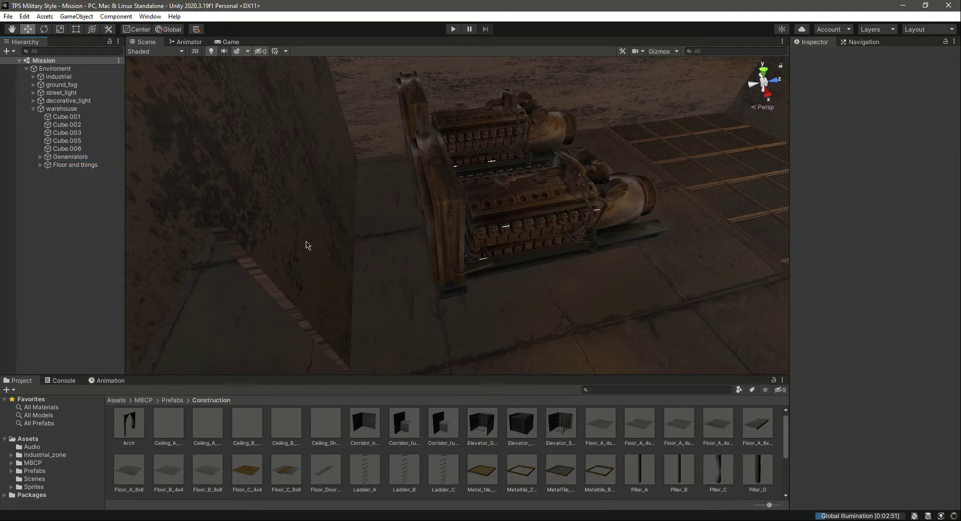
Step: Place the Machine_A, Machine_1 and Machine_2 prefabs from the MBCP Props folder on the warehouse's grated floor near the far wall
right_drag(306, 245, 276, 260)
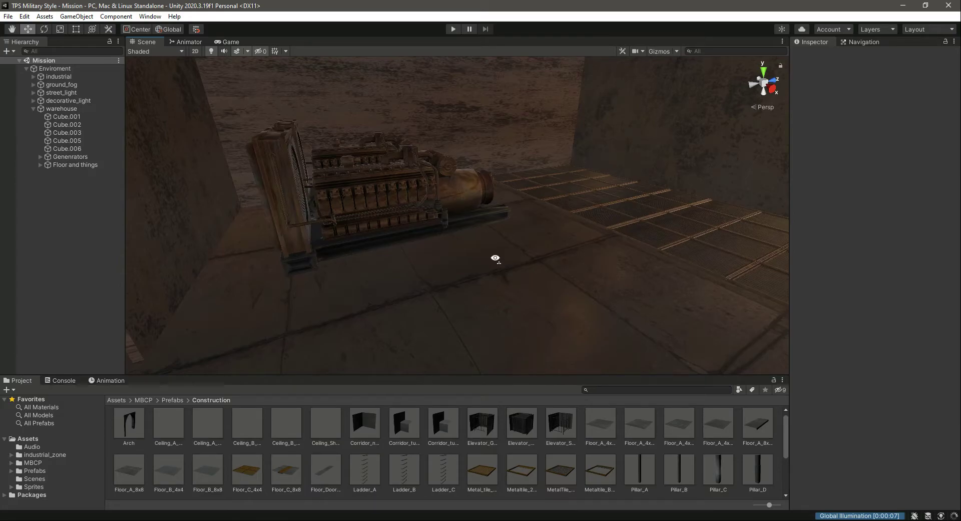
right_drag(496, 258, 580, 207)
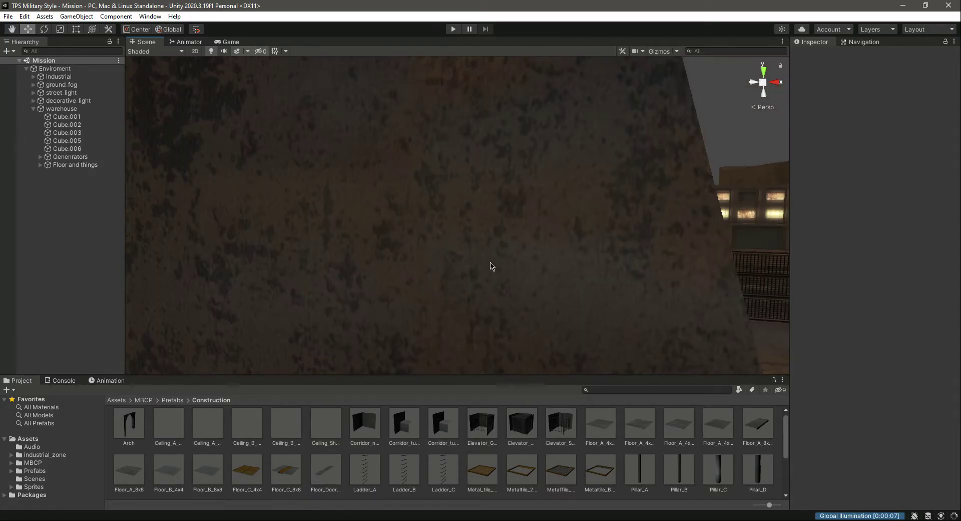
scroll(491, 266, up, 3)
right_drag(490, 268, 462, 279)
scroll(461, 279, up, 2)
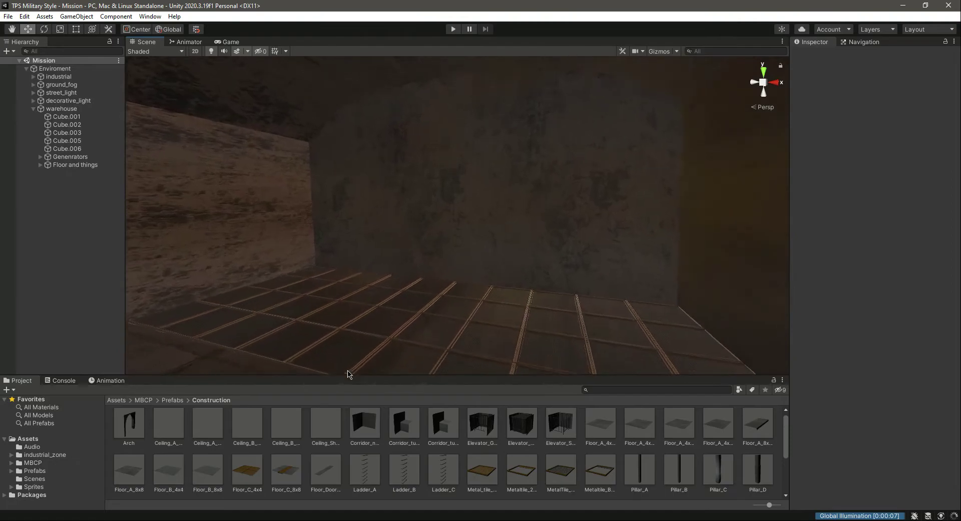
click(166, 401)
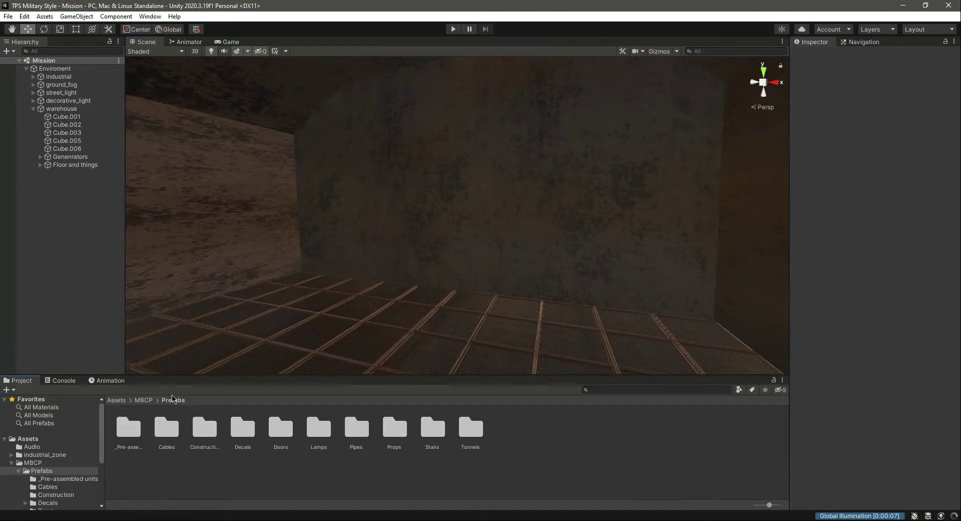
double_click(393, 428)
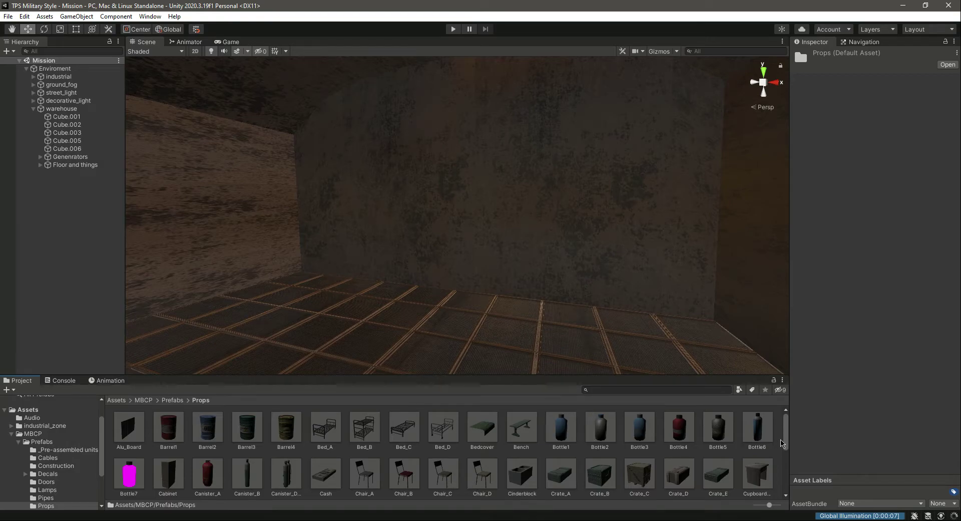
drag(787, 443, 755, 485)
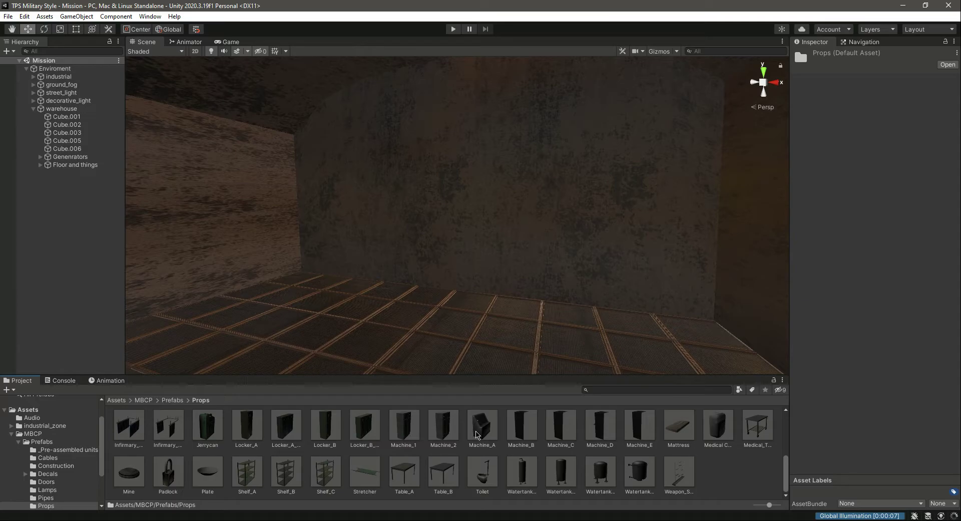
drag(476, 435, 488, 314)
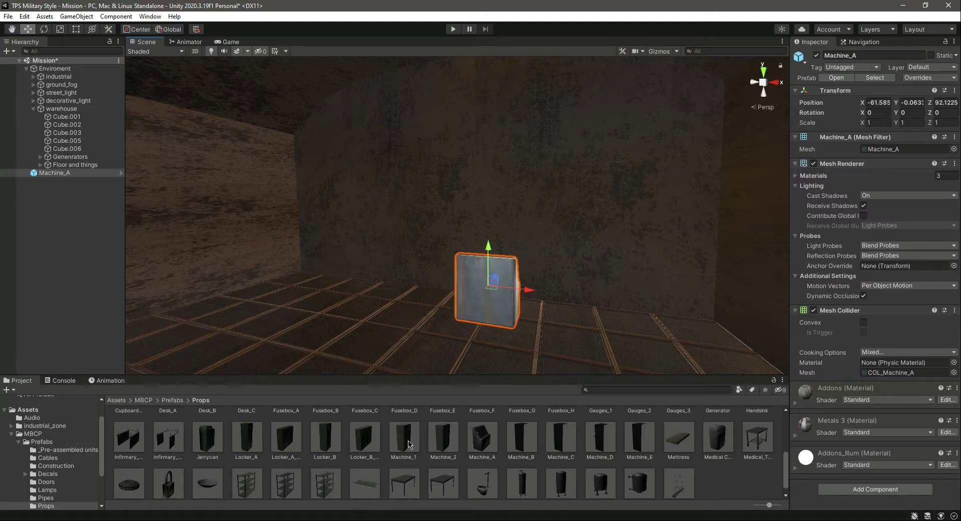
drag(408, 444, 377, 305)
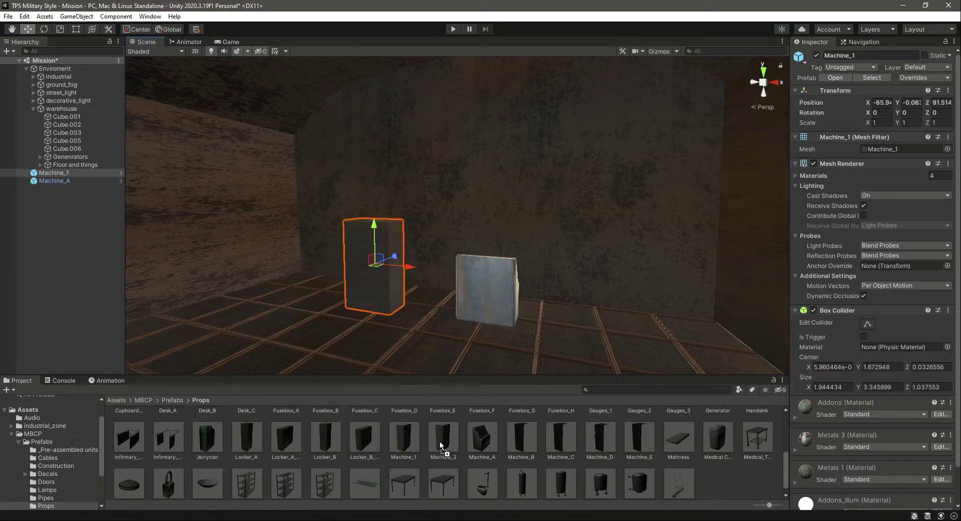
drag(439, 441, 631, 336)
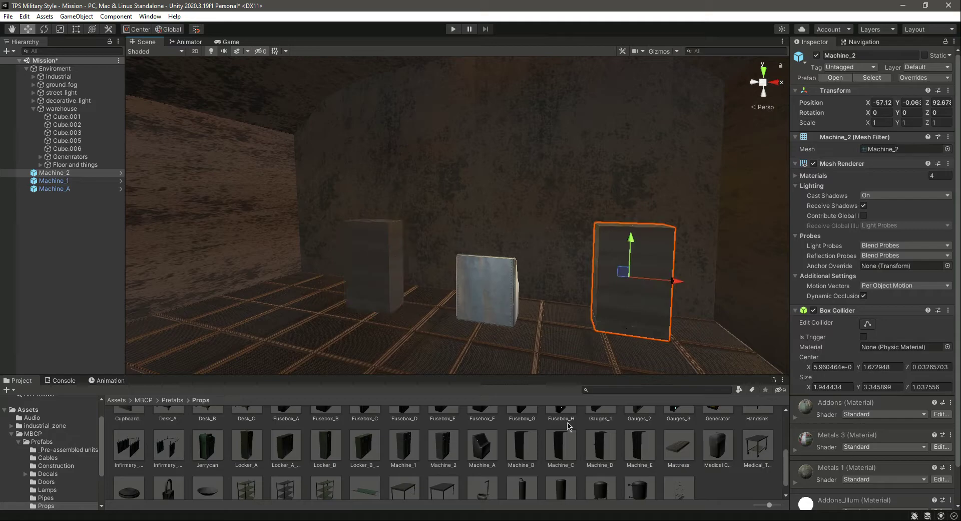
Step: Place the Desk_C, Chair_A and Chair_C prefabs on the floor in front of the machines
drag(785, 476, 788, 456)
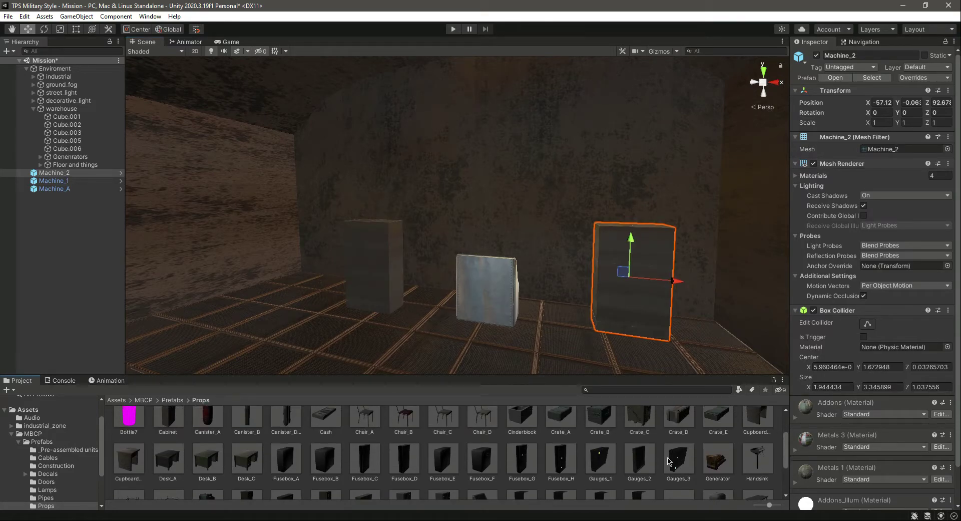
right_drag(375, 290, 475, 334)
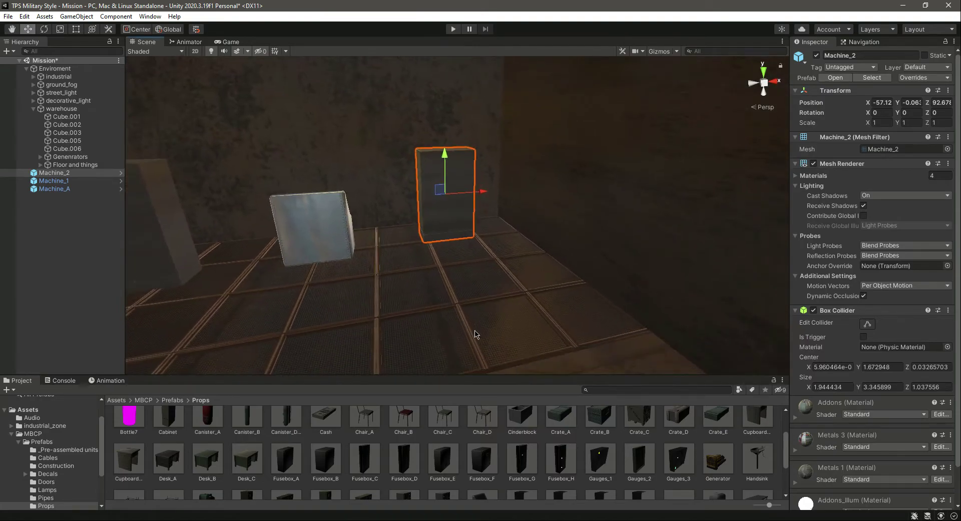
drag(125, 467, 162, 457)
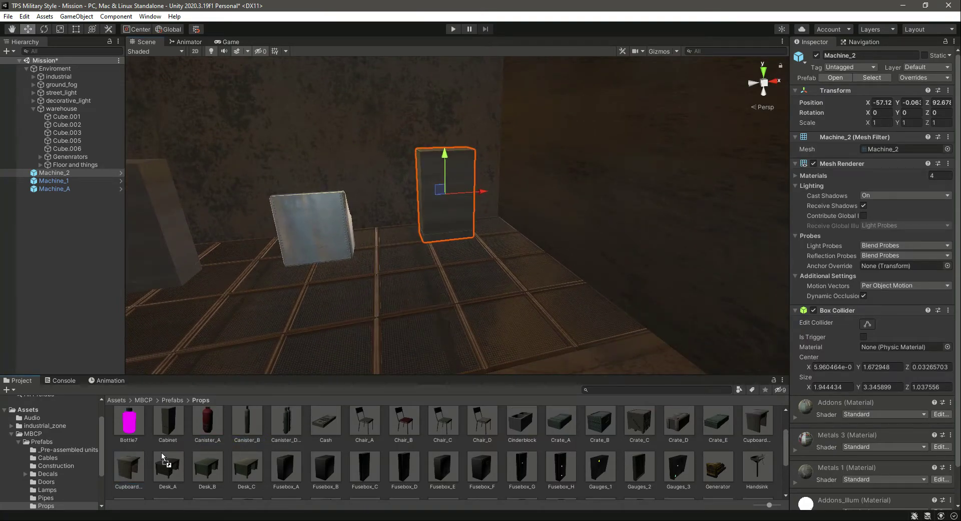
drag(240, 480, 519, 302)
drag(382, 431, 400, 330)
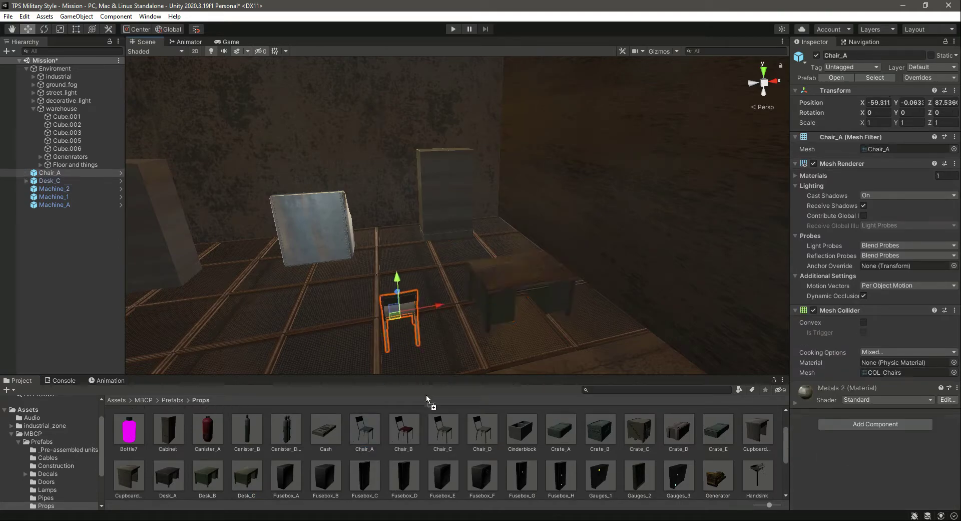
drag(442, 389, 470, 360)
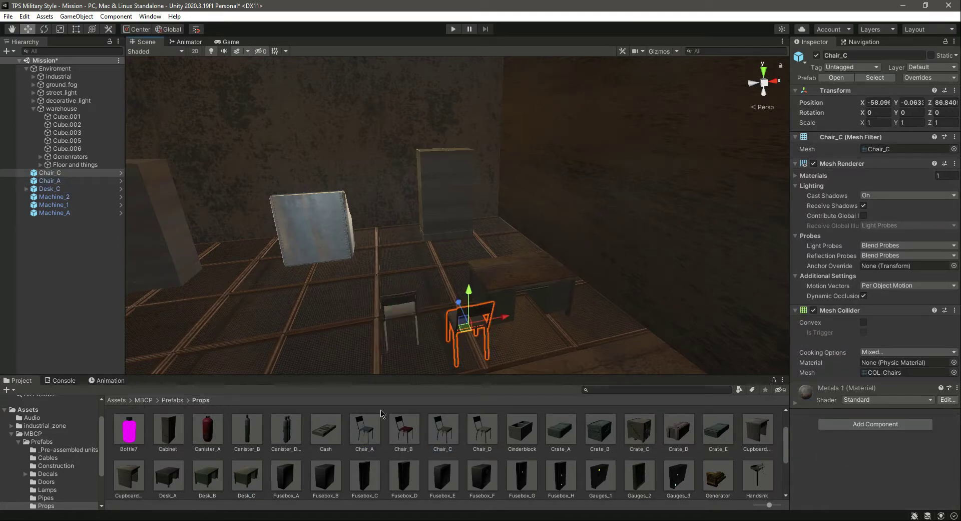
Step: Unpack the six newly placed chair, desk and machine prefab instances
shift+click(50, 181)
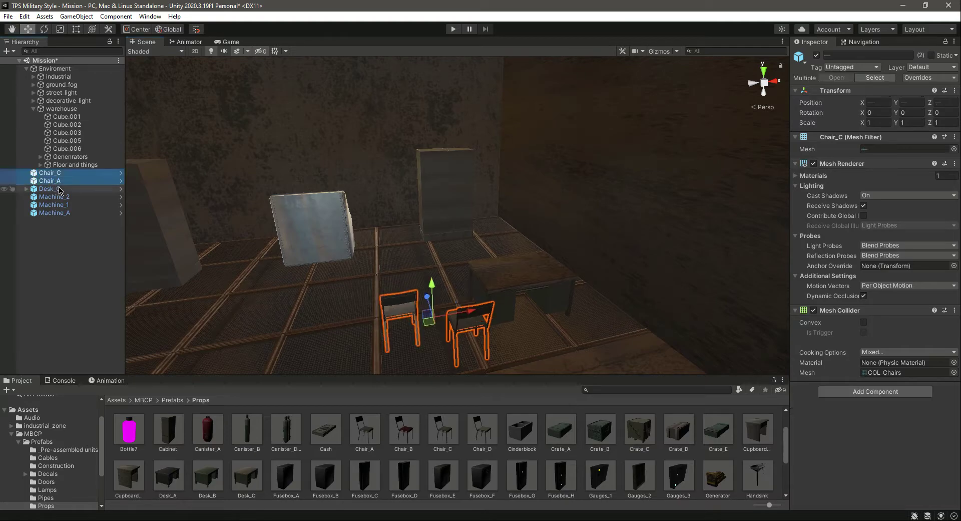
shift+click(55, 189)
shift+click(66, 197)
shift+click(60, 213)
right_click(68, 212)
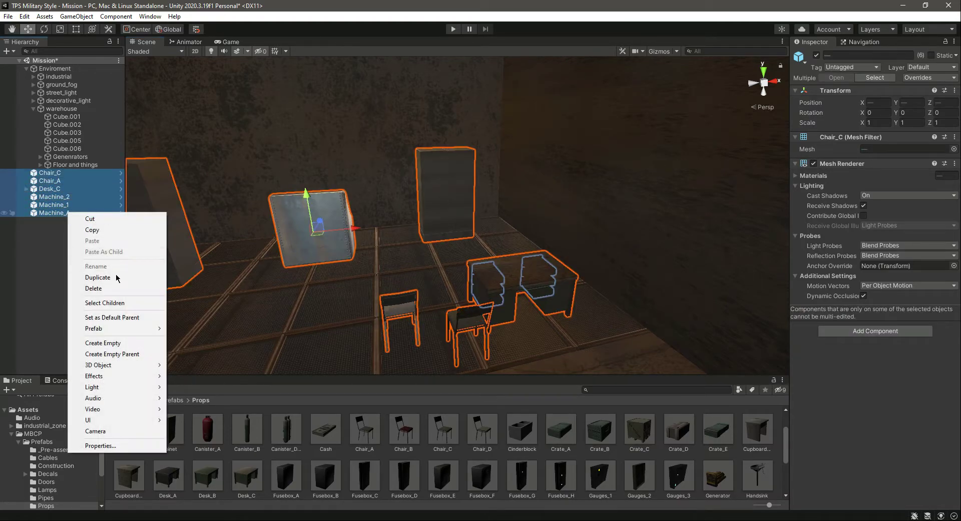
mouse_move(132, 328)
click(197, 350)
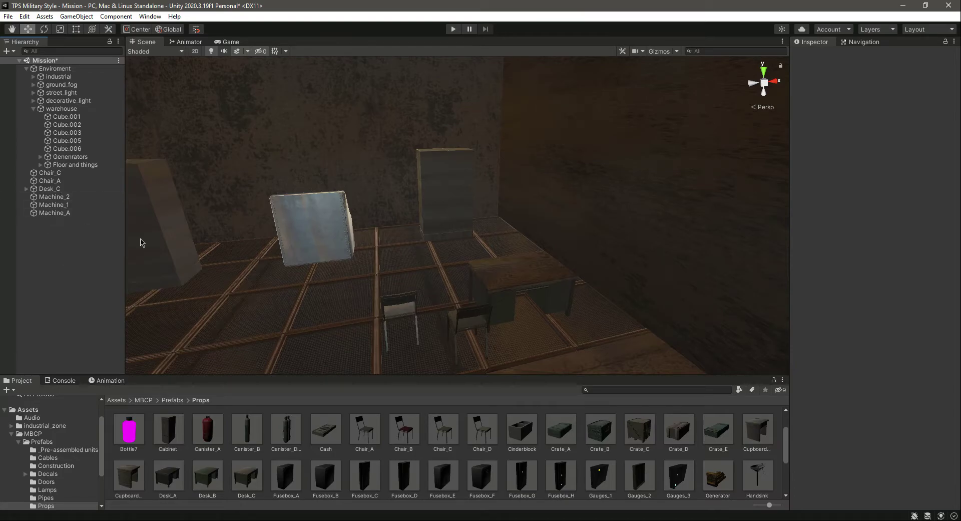
Step: Set Machine_A's Y rotation to 180 so its control panel faces into the room
click(58, 213)
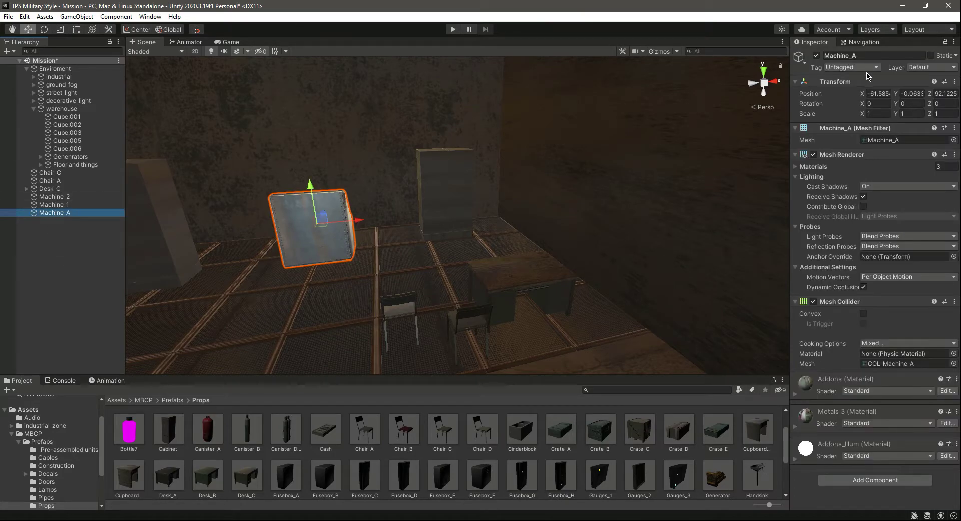
click(913, 104)
text(9)
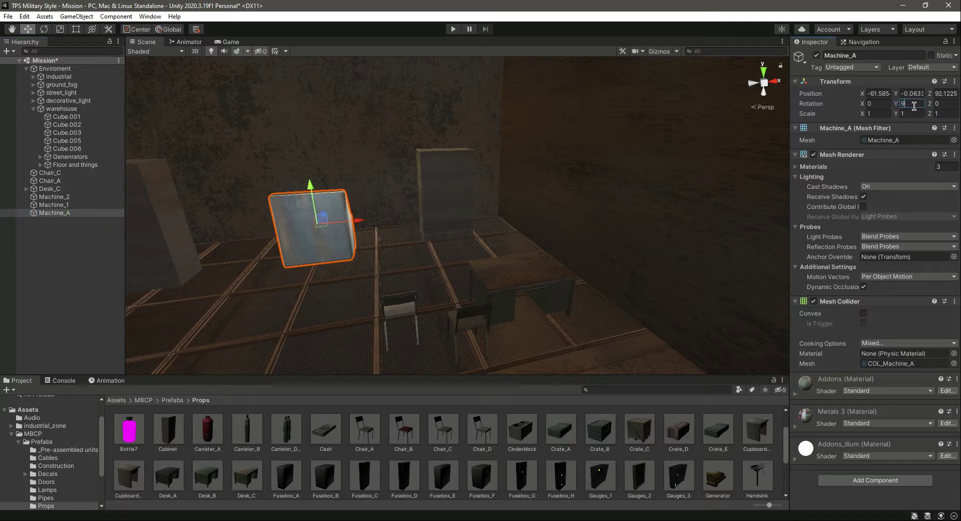
text(0)
key(BackSpace)
key(BackSpace)
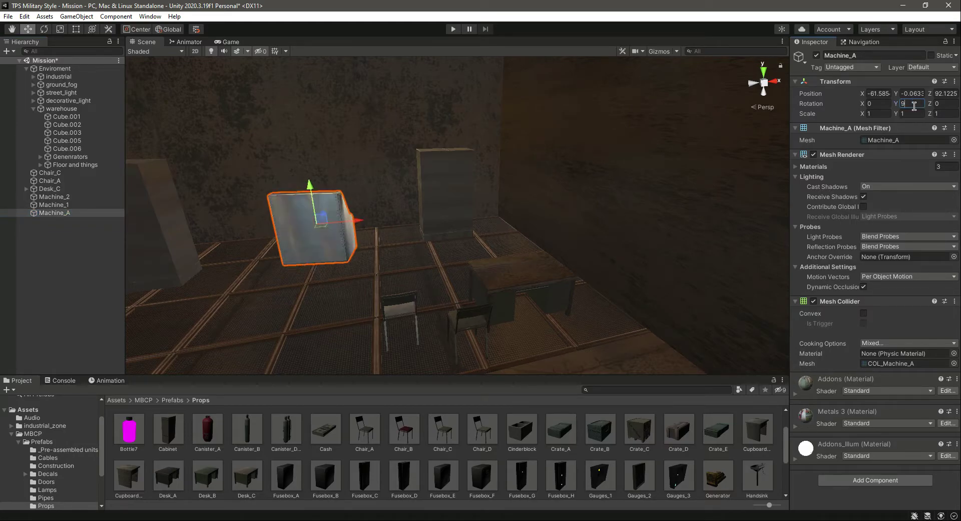
text(180)
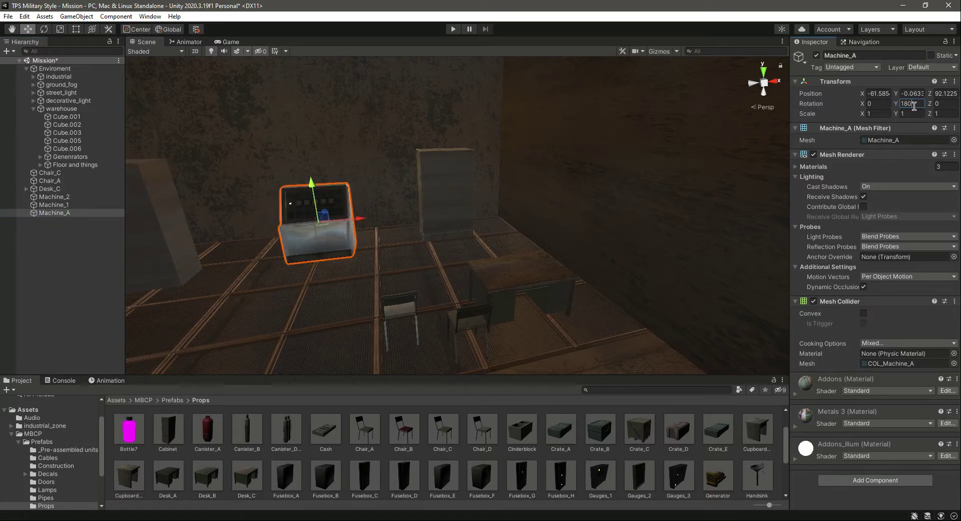
Step: Set the Y rotation of Machine_2 and Machine_1 to 180 so their door fronts face into the room
click(437, 197)
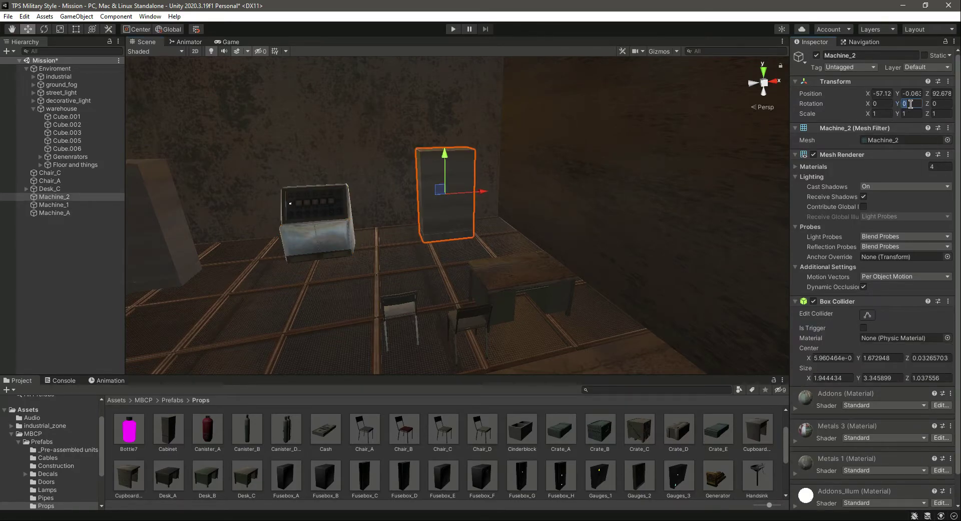
text(180)
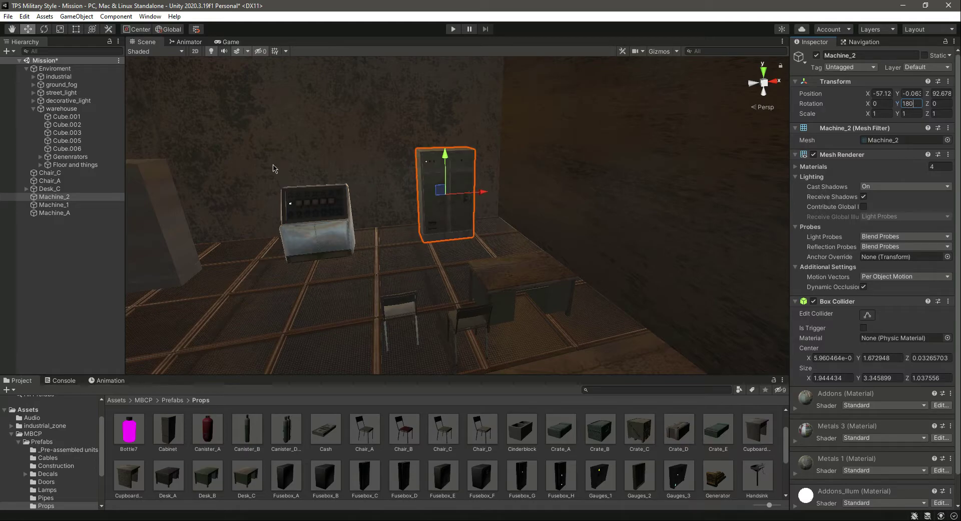
click(173, 228)
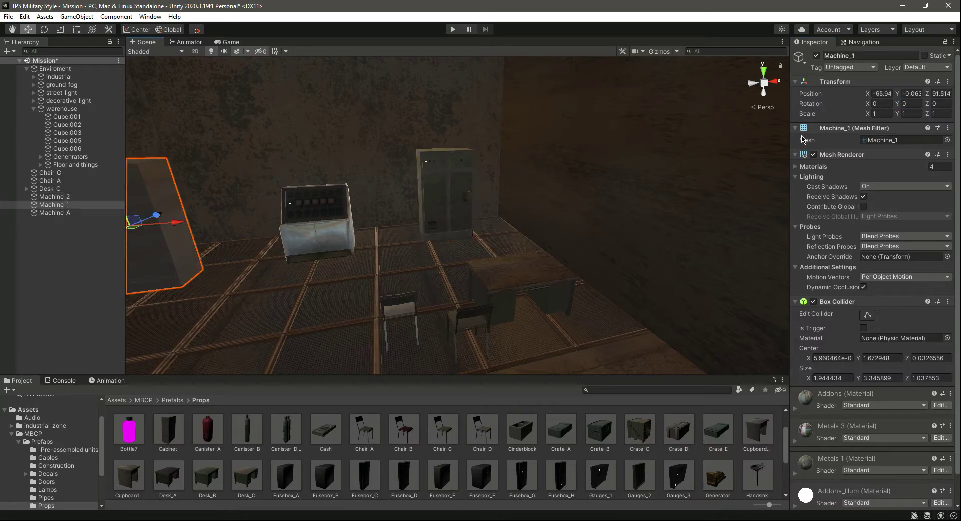
click(914, 104)
text(180)
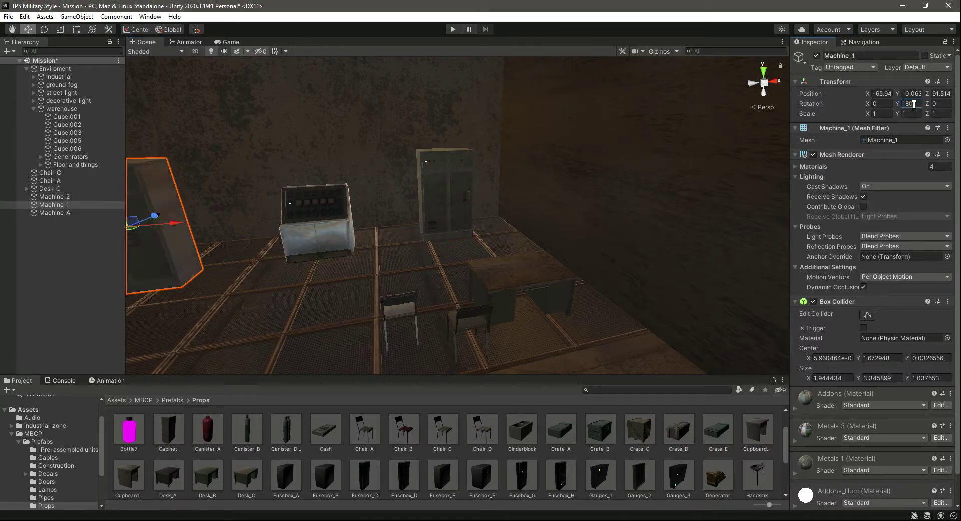
Step: Move Machine_A back along the Z axis to about 93.7 so it stands against the far wall
right_drag(430, 159, 403, 202)
key(w)
right_drag(416, 283, 437, 253)
key(a)
key(w)
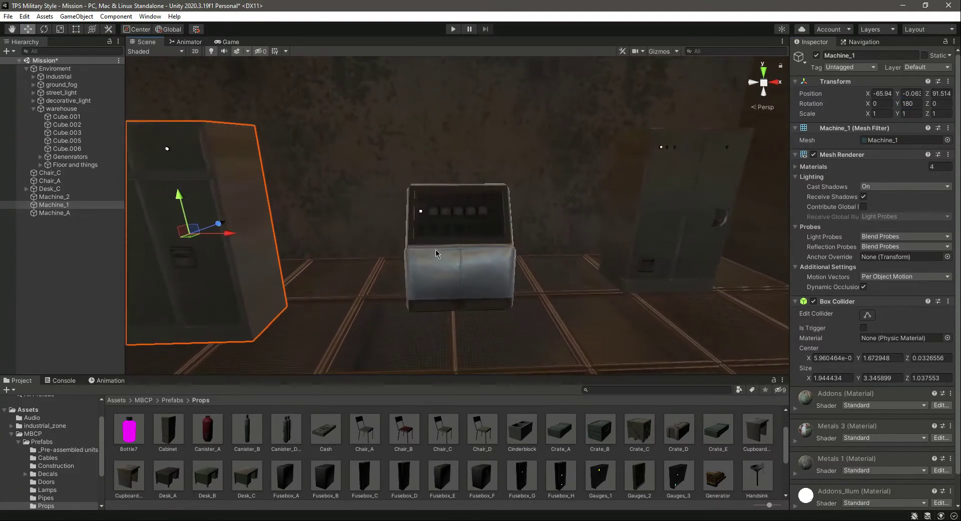
click(439, 252)
key(a)
right_drag(436, 297, 639, 318)
alt+drag(640, 318, 607, 326)
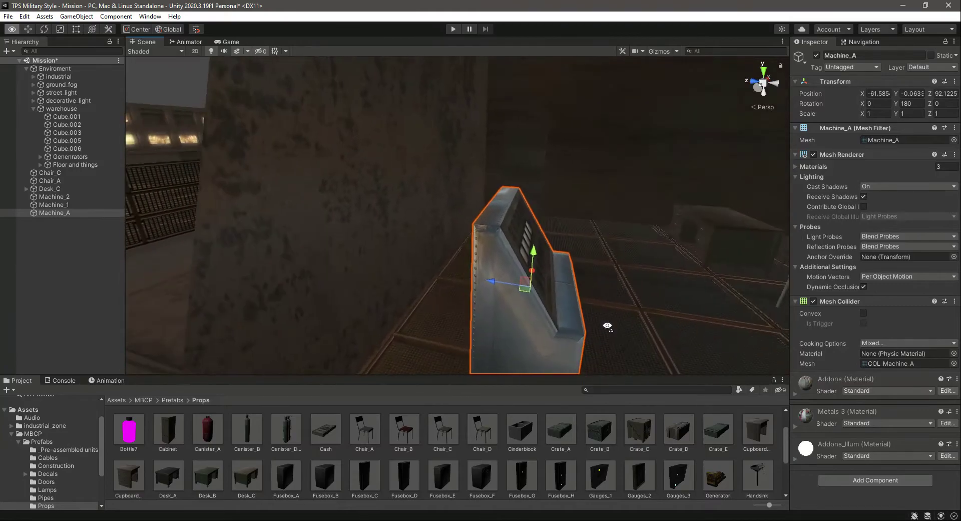
alt+drag(530, 327, 575, 331)
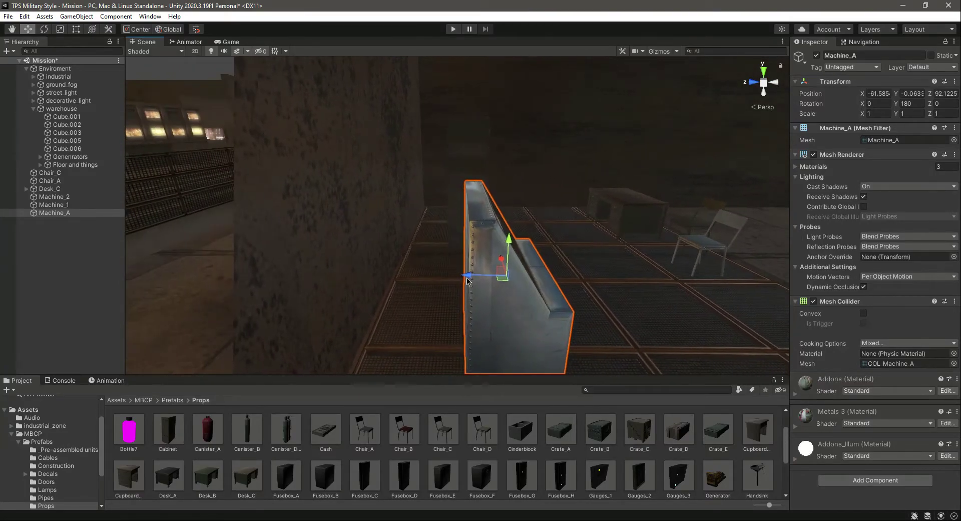
drag(467, 280, 357, 258)
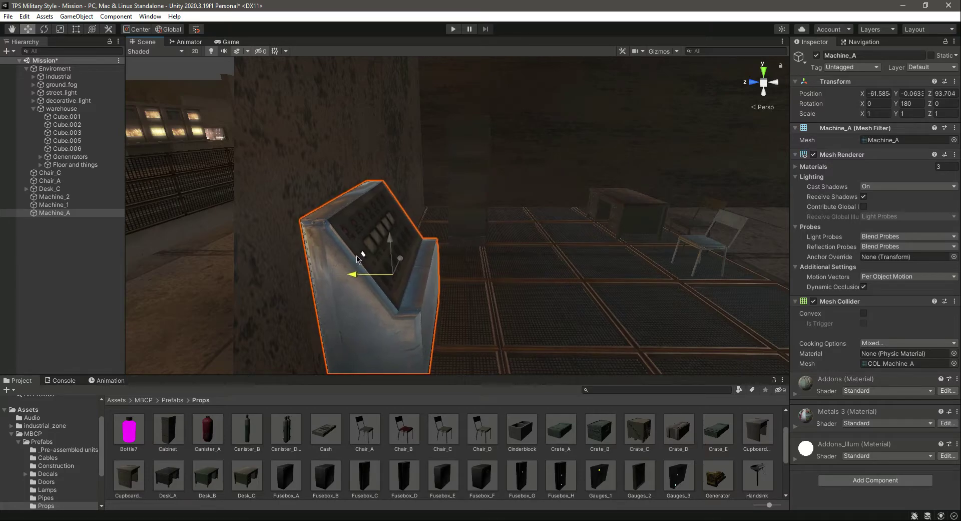
Step: Move Machine_2 back along the Z axis to about 93.9, against the far wall
scroll(491, 273, up, 8)
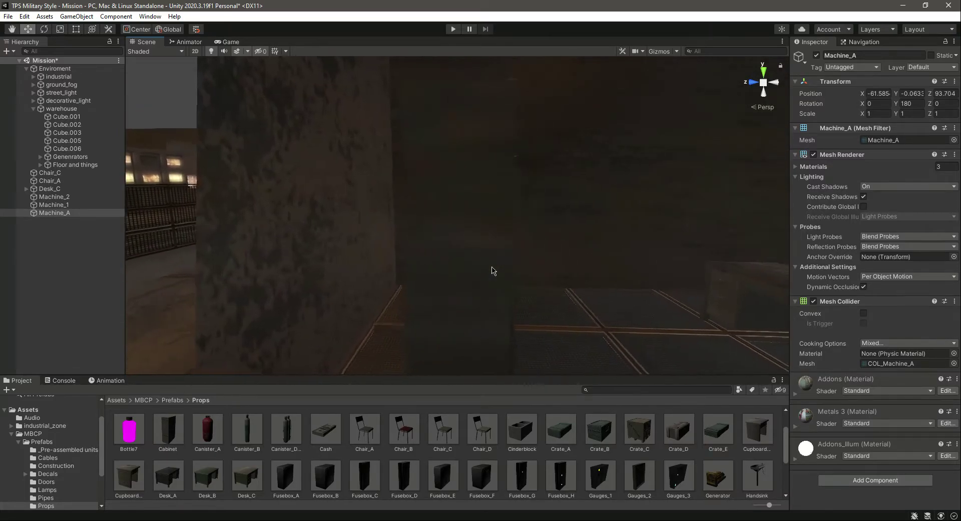
click(475, 259)
scroll(456, 243, down, 5)
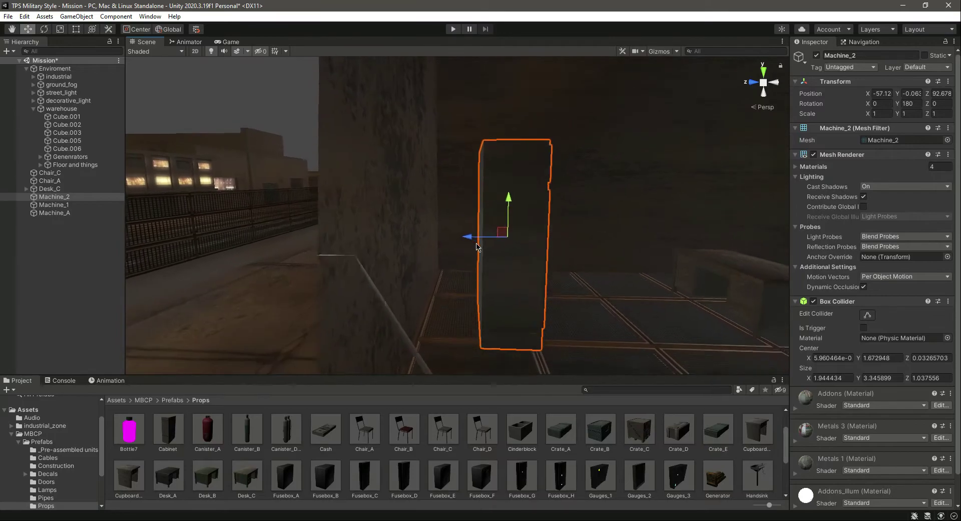
drag(462, 239, 389, 236)
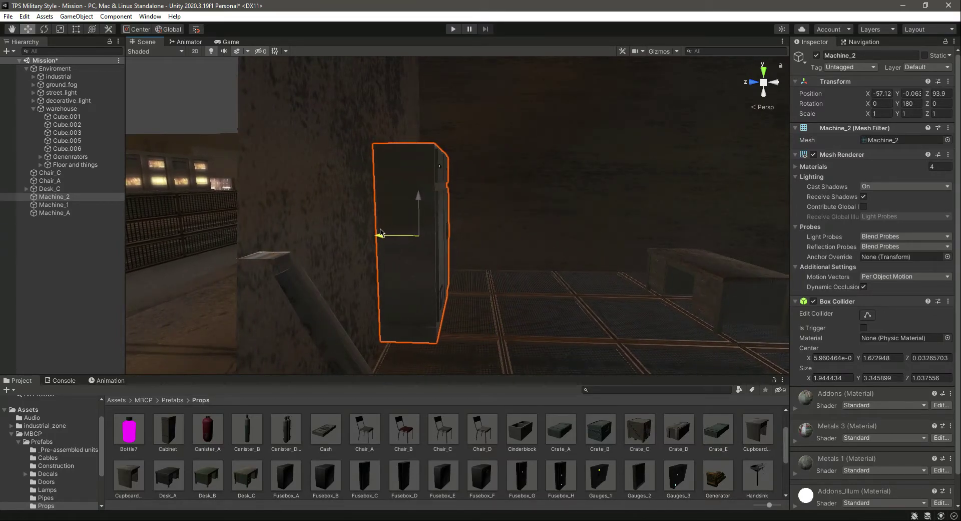
Step: Move Machine_1 back along the Z axis to about 93.89, in line with the other machines at the wall
mouse_move(484, 282)
right_down()
mouse_move(352, 303)
mouse_move(440, 331)
mouse_move(301, 345)
mouse_move(316, 331)
mouse_move(589, 330)
mouse_move(487, 286)
right_up()
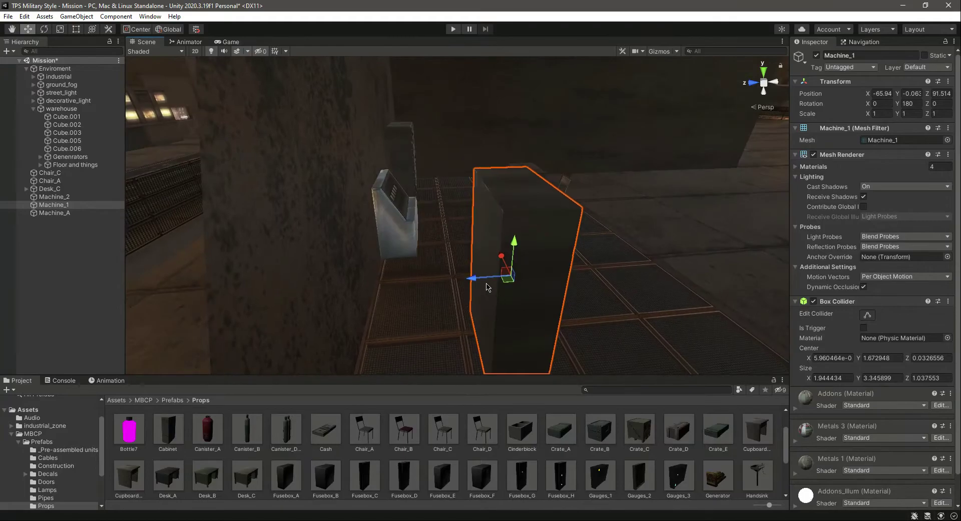
drag(473, 282, 333, 283)
right_drag(450, 334, 374, 300)
key(s)
key(d)
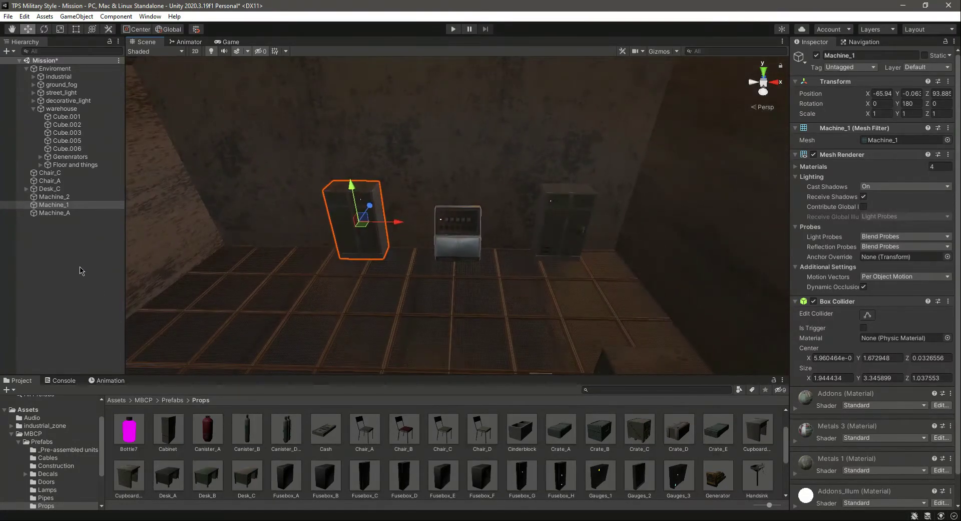
Step: Add a Box Collider to the warehouse's Cube.001, Cube.002, Cube.003, Cube.005 and Cube.006, and collapse the warehouse group
click(80, 267)
click(80, 116)
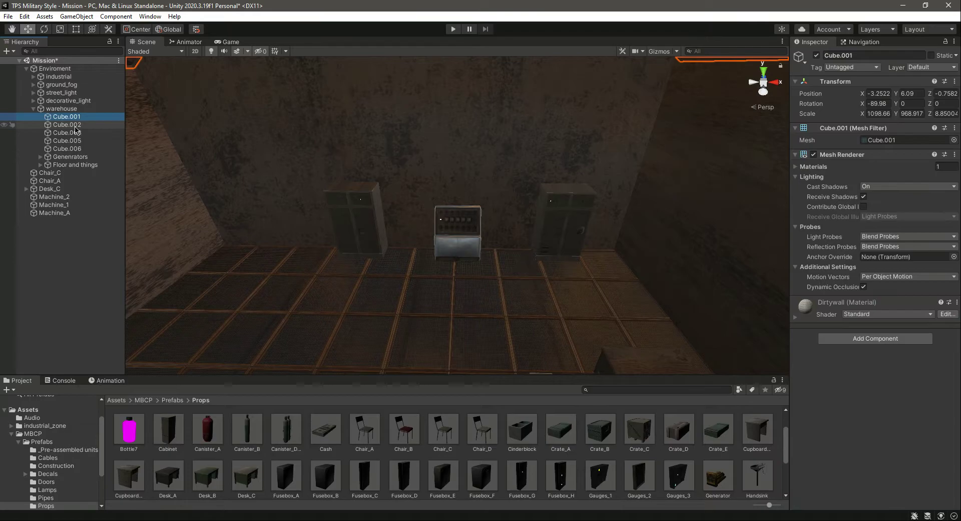
ctrl+click(80, 126)
ctrl+click(82, 132)
ctrl+click(85, 140)
ctrl+click(87, 149)
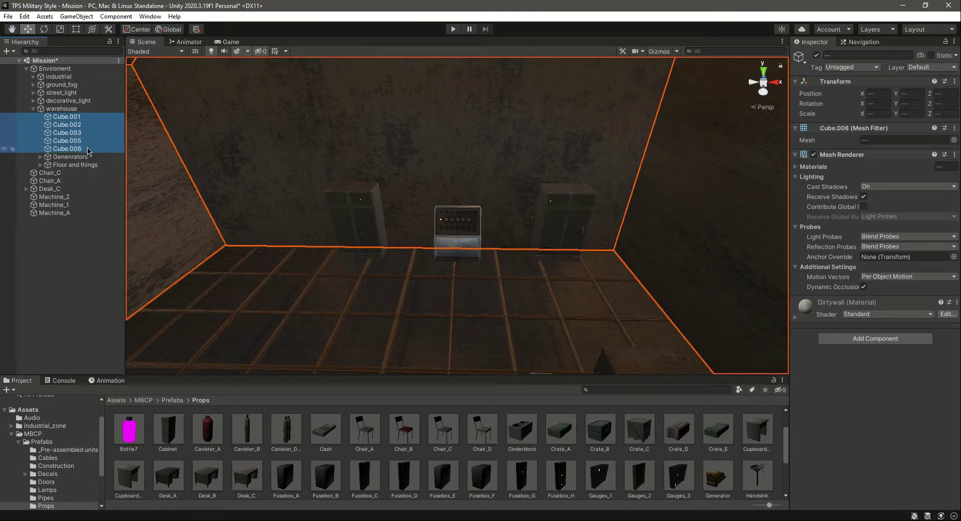
click(857, 339)
text(box)
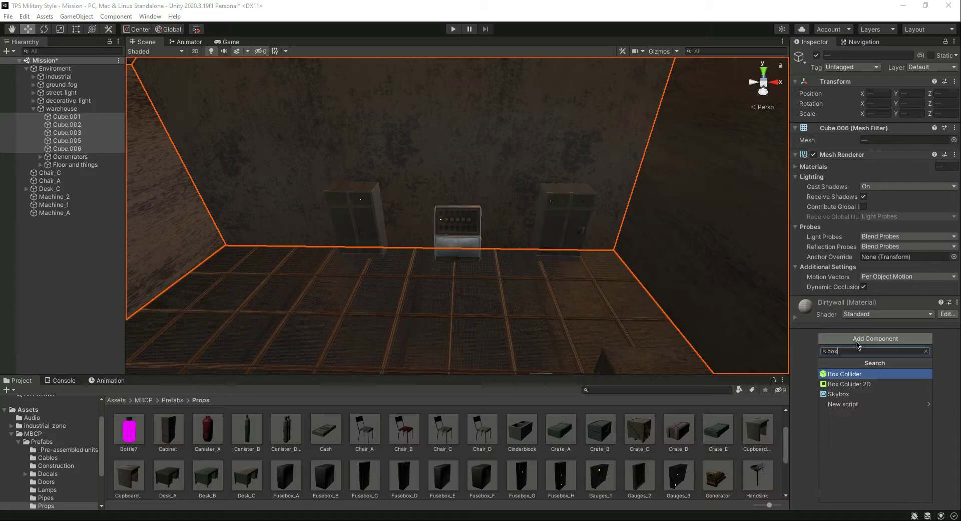
key(Return)
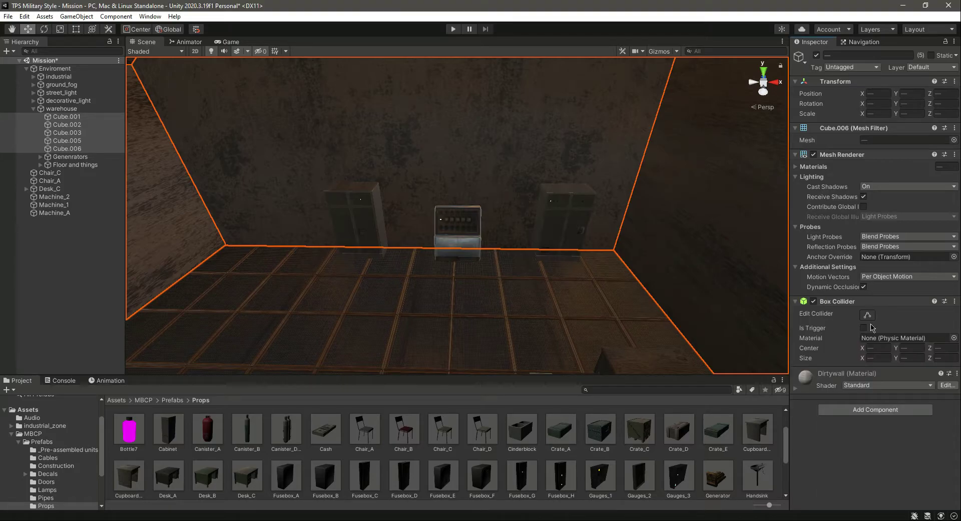
click(64, 242)
click(33, 109)
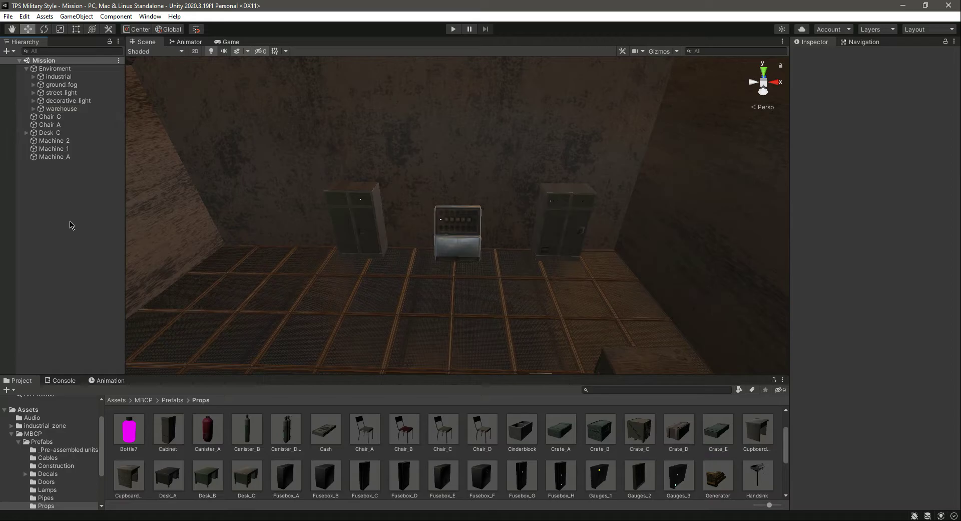
Step: Slide Machine_1 along the far wall, away from Machine_A, to X about -68.2 and save the scene
right_drag(380, 322, 562, 259)
scroll(459, 313, up, 5)
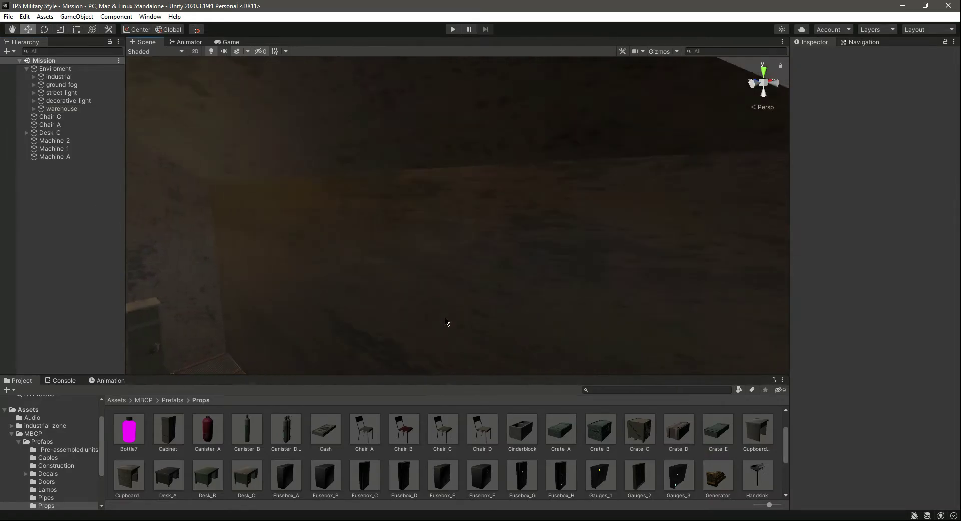
middle_drag(446, 322, 391, 314)
right_drag(391, 314, 285, 332)
key(Left)
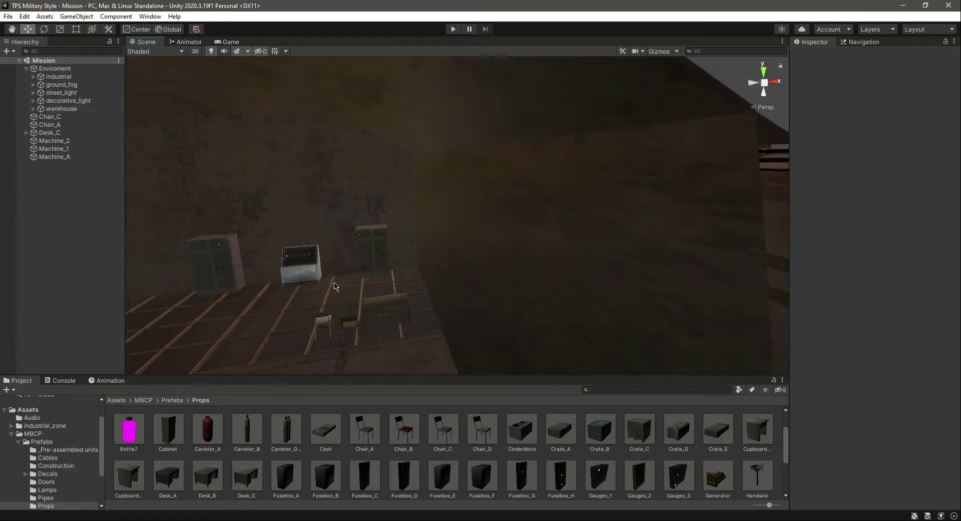
right_drag(335, 285, 491, 333)
key(w)
key(d)
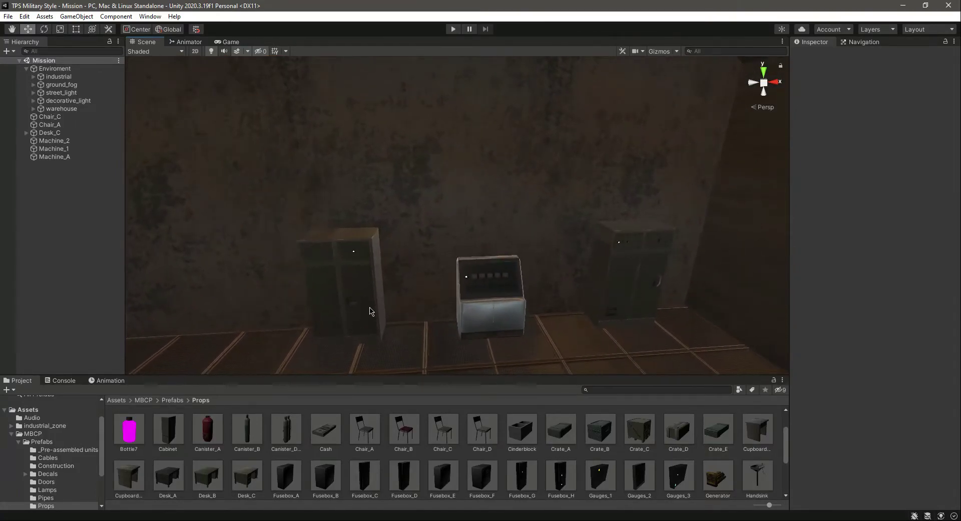
click(359, 299)
drag(391, 289, 314, 274)
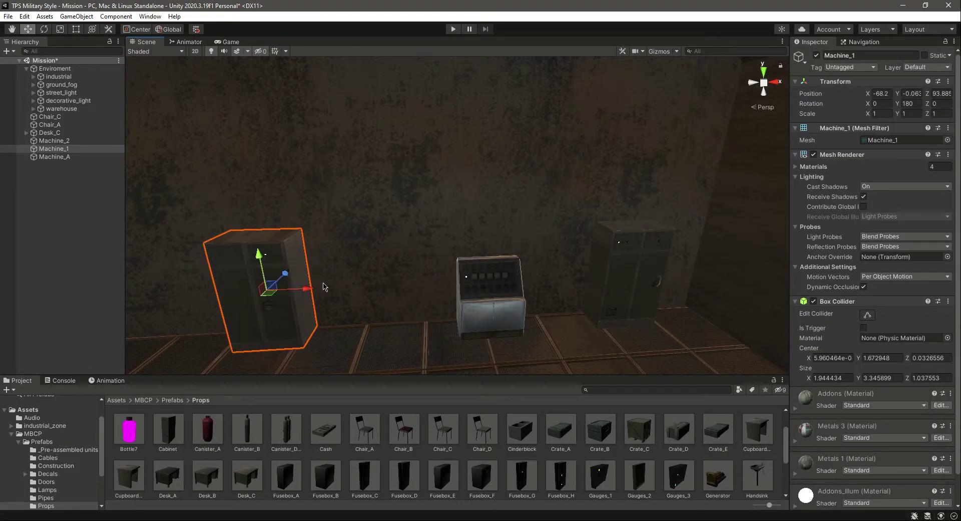
key(ctrl+s)
Step: Slide Machine_A to X about -64.62 and Machine_2 to X about -60.73 along the far wall
right_drag(352, 326, 431, 316)
click(488, 275)
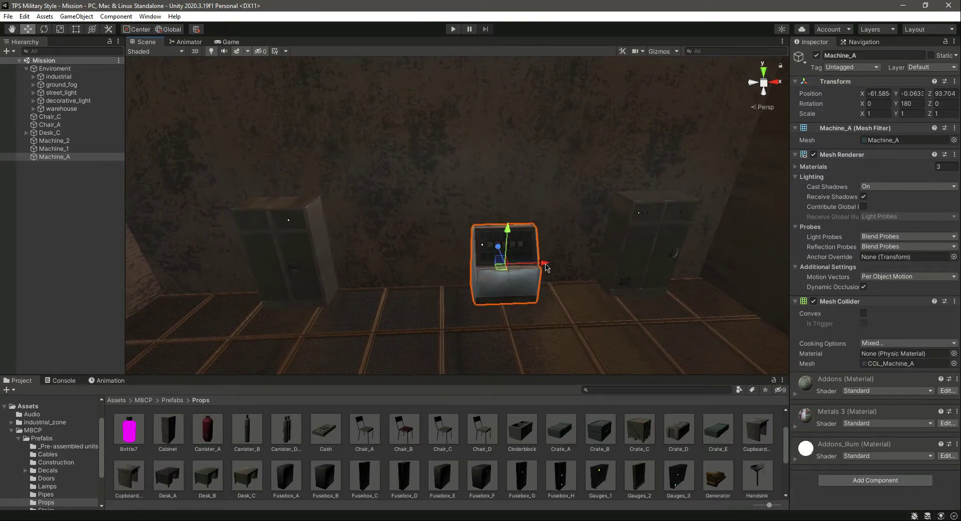
drag(546, 266, 450, 265)
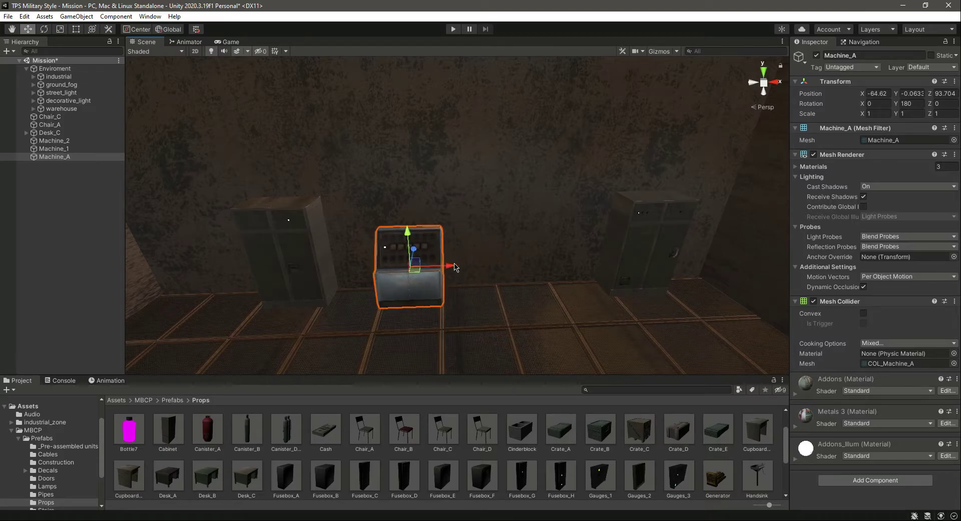
click(646, 255)
drag(680, 246, 573, 261)
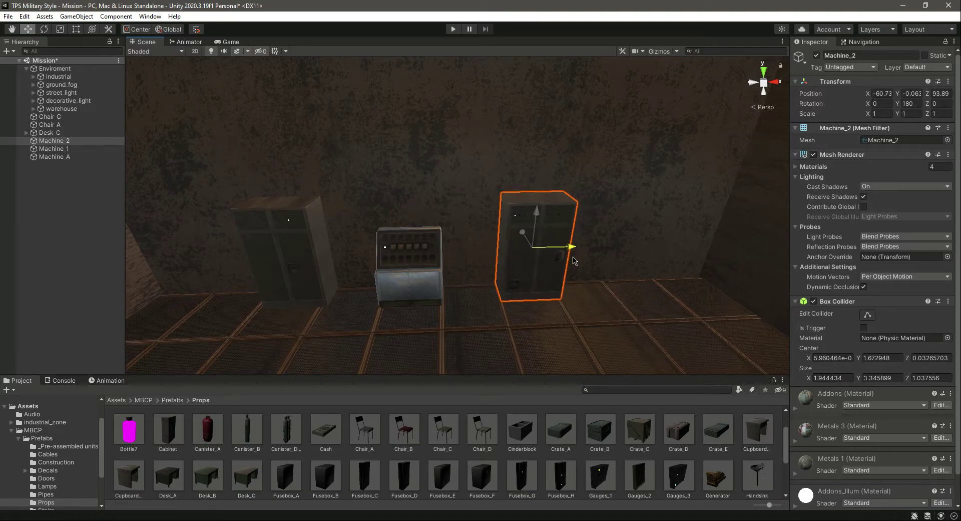
Step: Shift Machine_1 slightly further from Machine_A, to X about -68.53, to even out the spacing
click(265, 267)
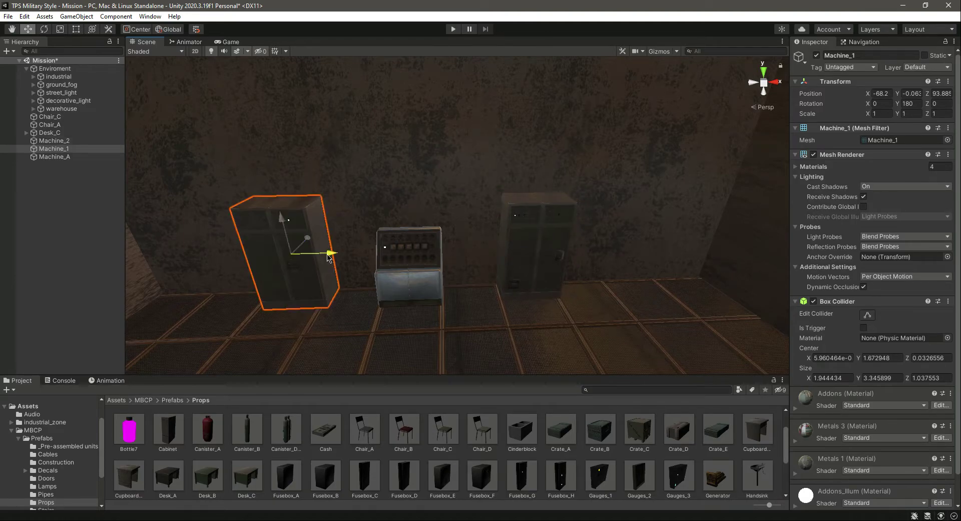
drag(329, 257, 317, 258)
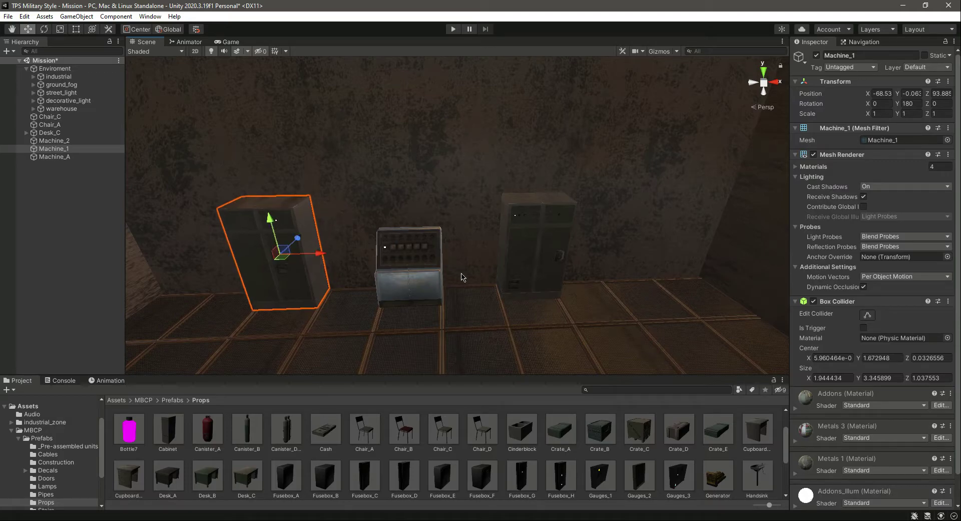
click(54, 210)
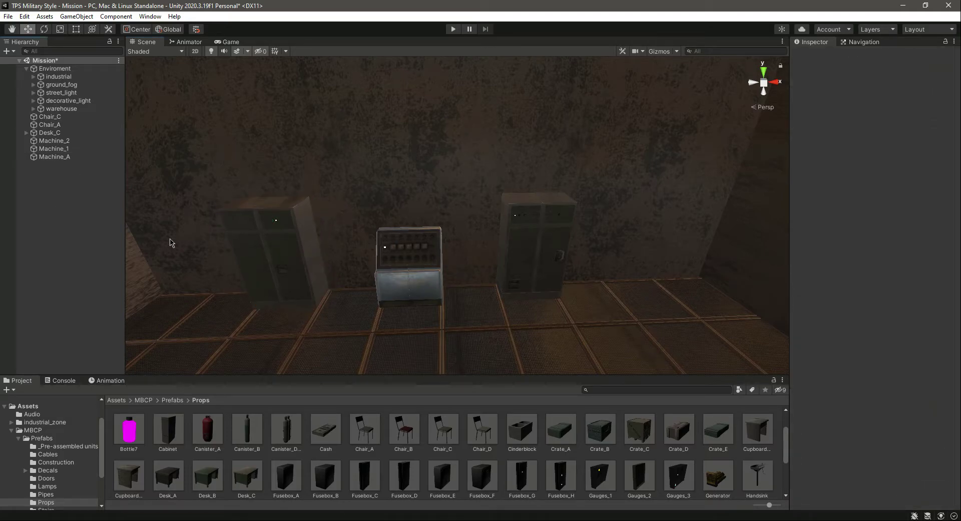
Step: Set Desk_C's Y rotation to 180 so its drawers face into the room
right_drag(449, 294, 635, 321)
click(504, 247)
right_drag(421, 269, 481, 331)
key(d)
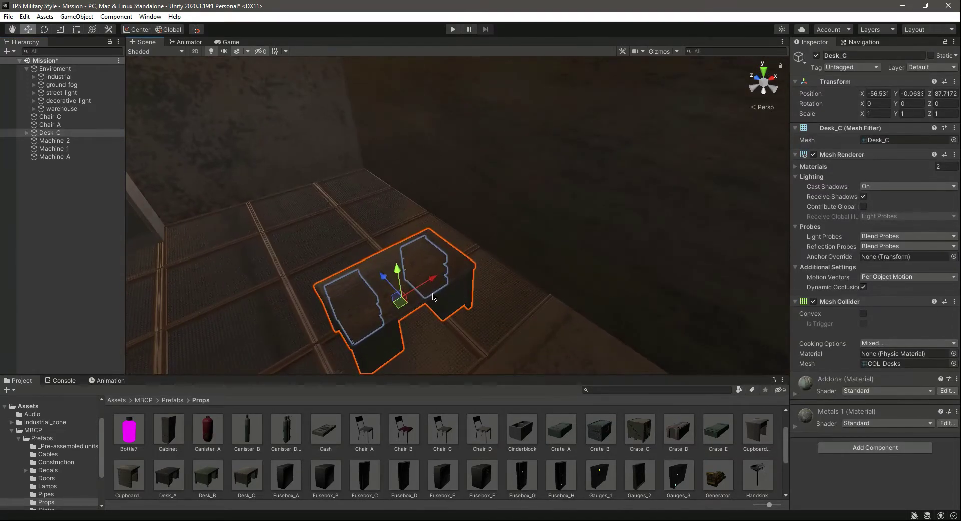
right_drag(383, 269, 420, 297)
key(a)
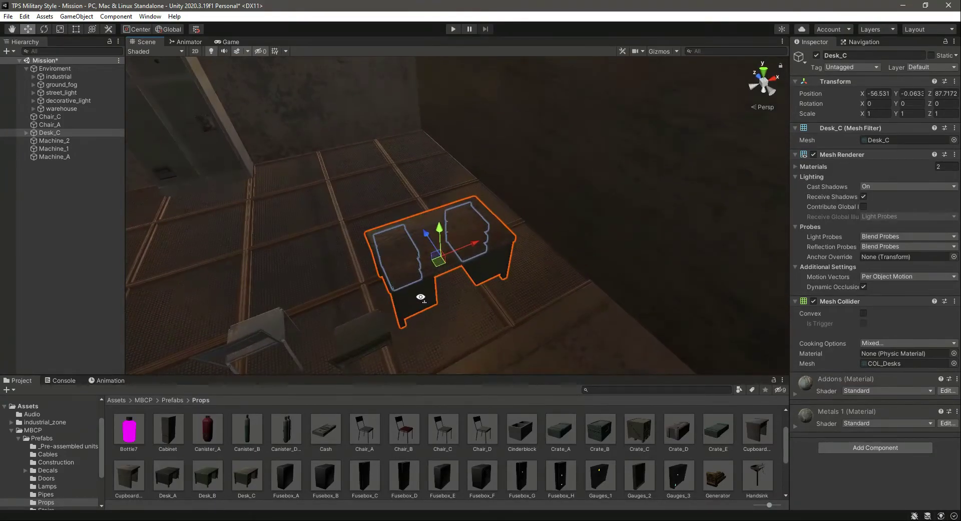
click(912, 103)
text(180)
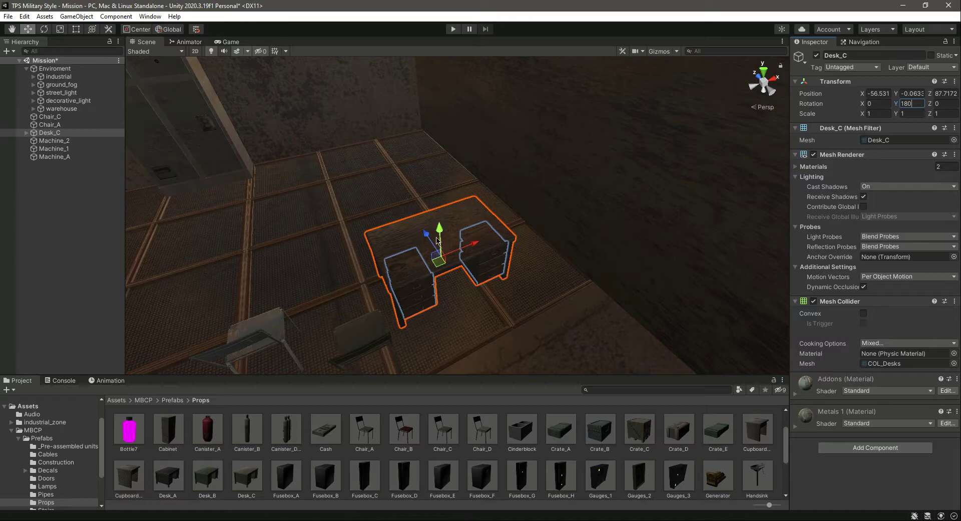
Step: Move Desk_C along the Z axis to about 93.45, up against the far wall in the room's corner
drag(427, 240, 385, 154)
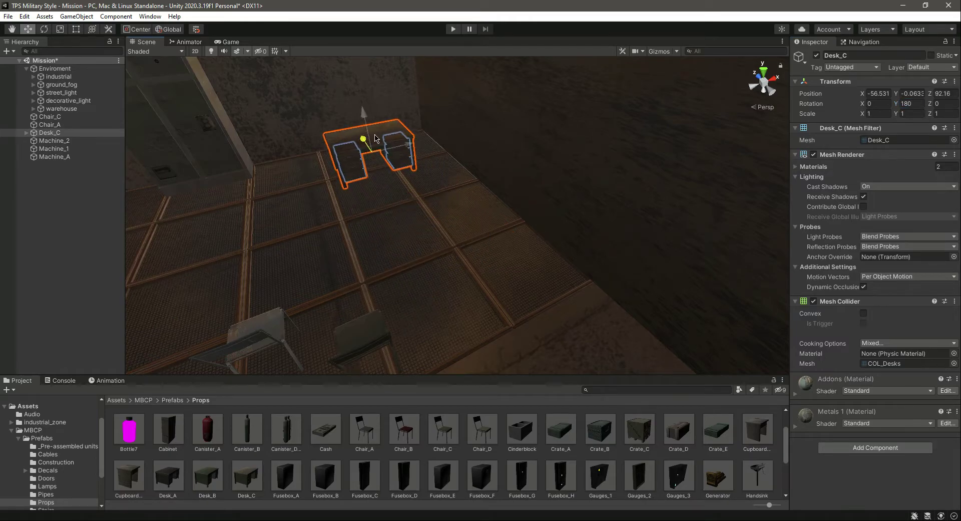
drag(374, 138, 370, 133)
right_drag(390, 237, 583, 265)
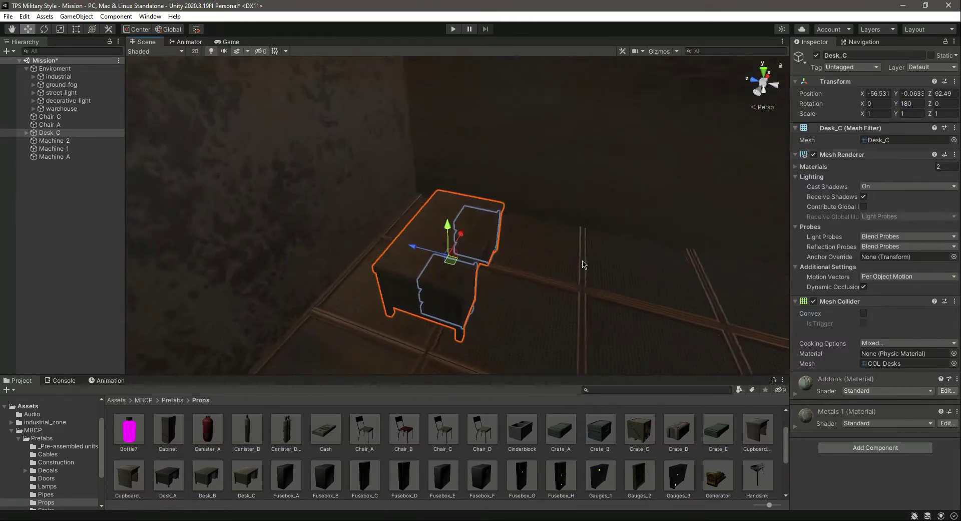
middle_drag(582, 264, 640, 268)
scroll(641, 268, up, 3)
drag(479, 265, 410, 240)
Step: Move Chair_C across the floor to stand in front of Desk_C
right_drag(560, 270, 623, 299)
middle_drag(624, 298, 595, 320)
scroll(595, 319, down, 3)
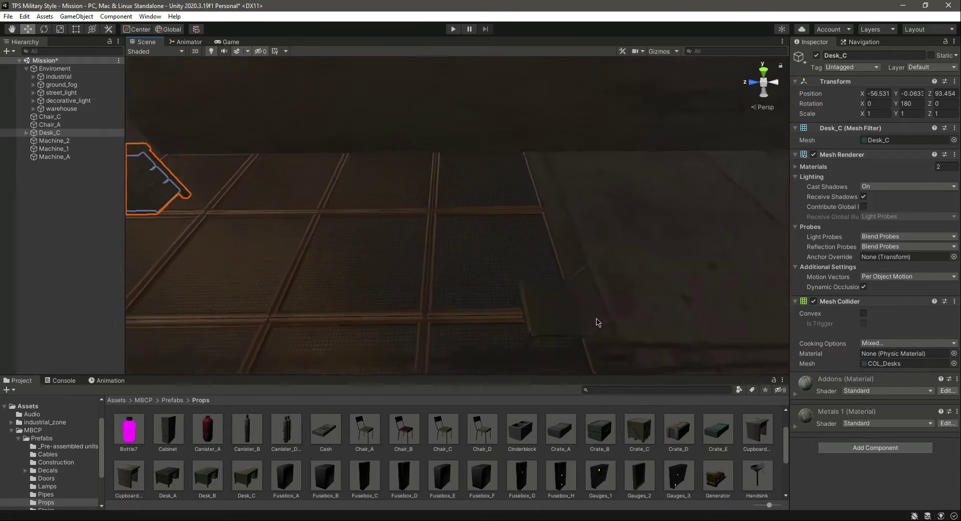
click(478, 269)
drag(440, 255, 339, 179)
drag(303, 204, 315, 182)
Step: Move Chair_A across the tiled floor to stand in the open area in front of the machines
alt+drag(530, 267, 413, 300)
right_drag(414, 303, 416, 286)
click(416, 286)
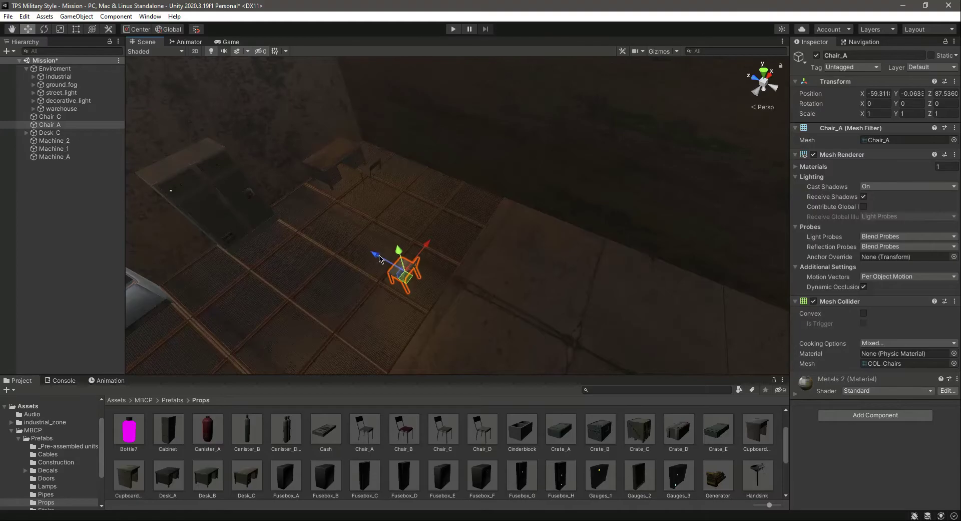
drag(379, 259, 344, 279)
right_drag(414, 266, 357, 290)
drag(378, 235, 346, 186)
right_drag(387, 276, 144, 256)
click(21, 224)
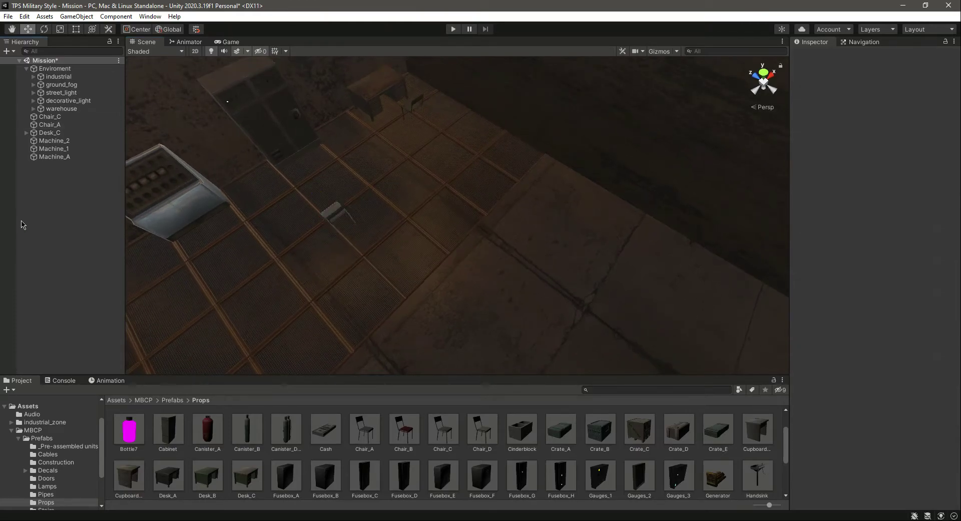
Step: Parent Chair_C, Chair_A, Desk_C, Machine_2, Machine_1 and Machine_A under the warehouse's Floor and things group
click(59, 117)
ctrl+click(63, 125)
shift+click(70, 133)
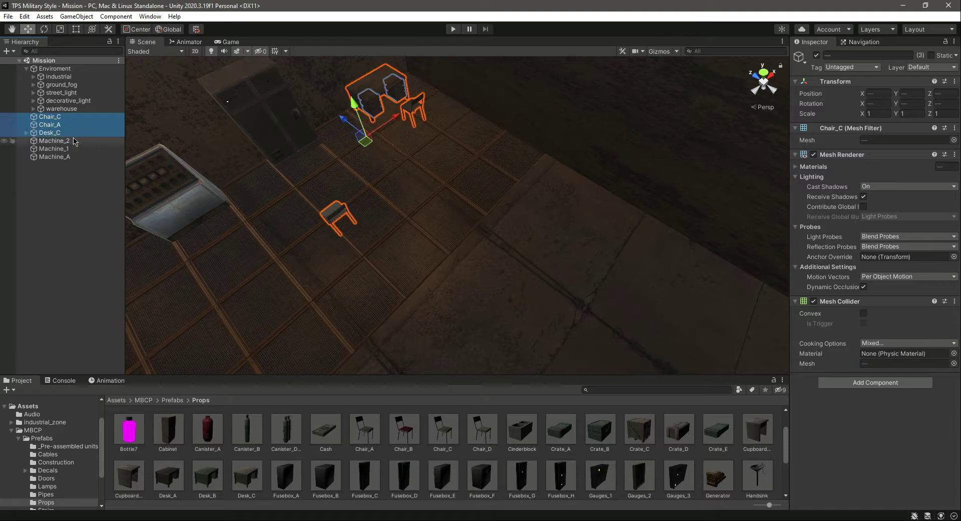
shift+click(73, 141)
shift+click(74, 149)
shift+click(75, 157)
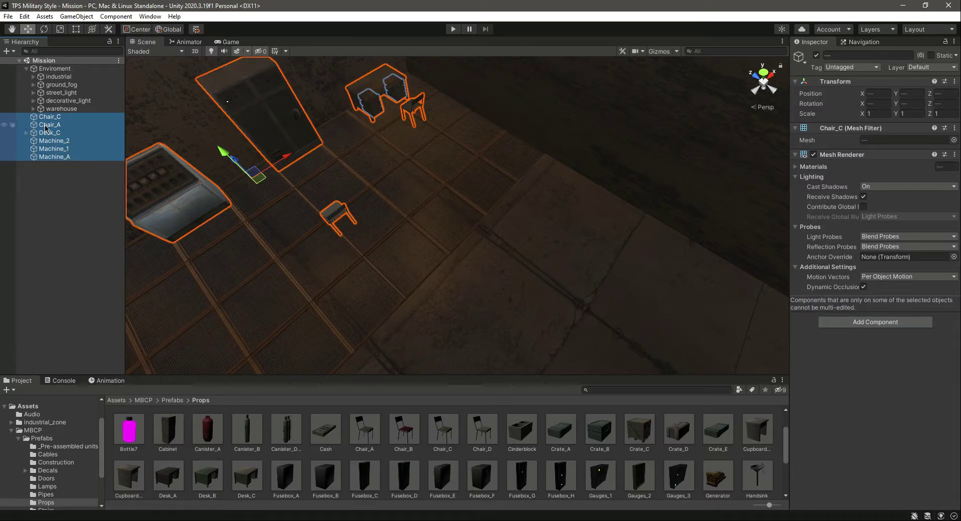
click(33, 108)
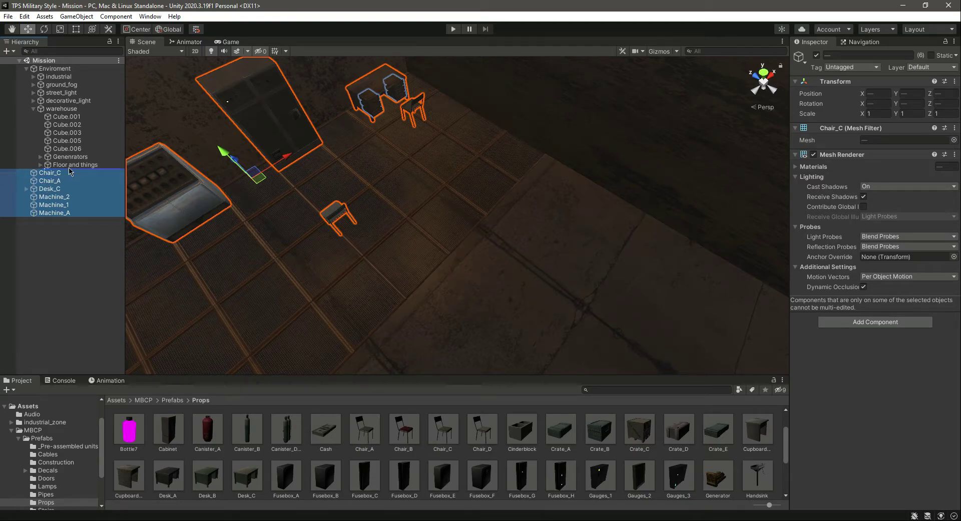
drag(69, 169, 68, 164)
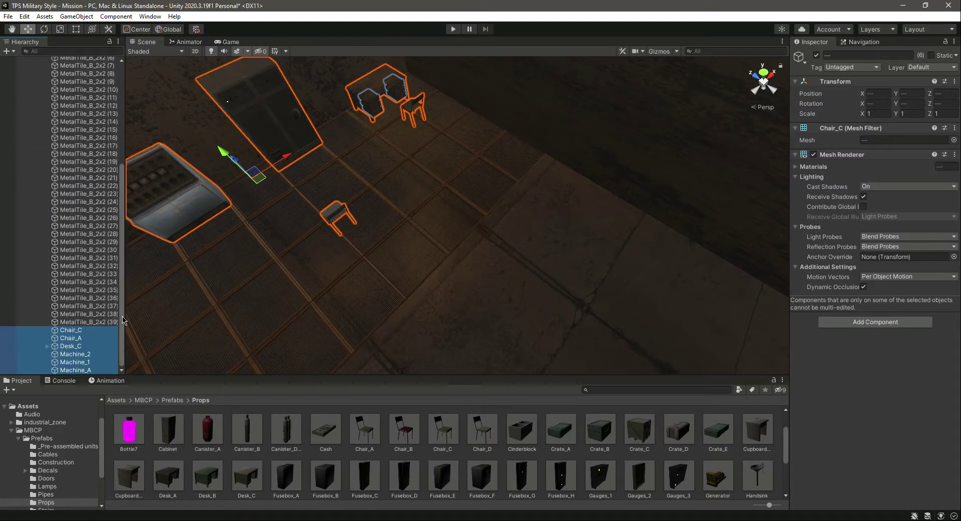
scroll(100, 250, up, 7)
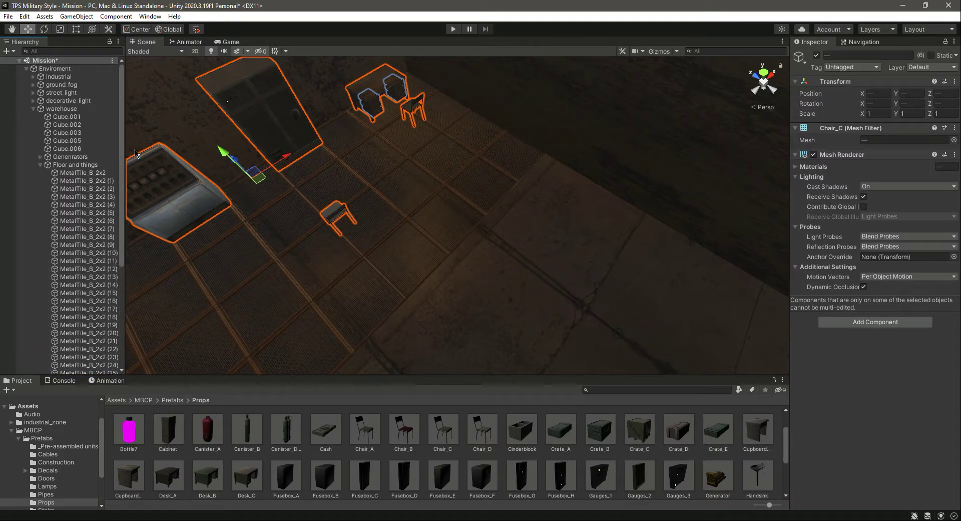
click(40, 165)
click(45, 171)
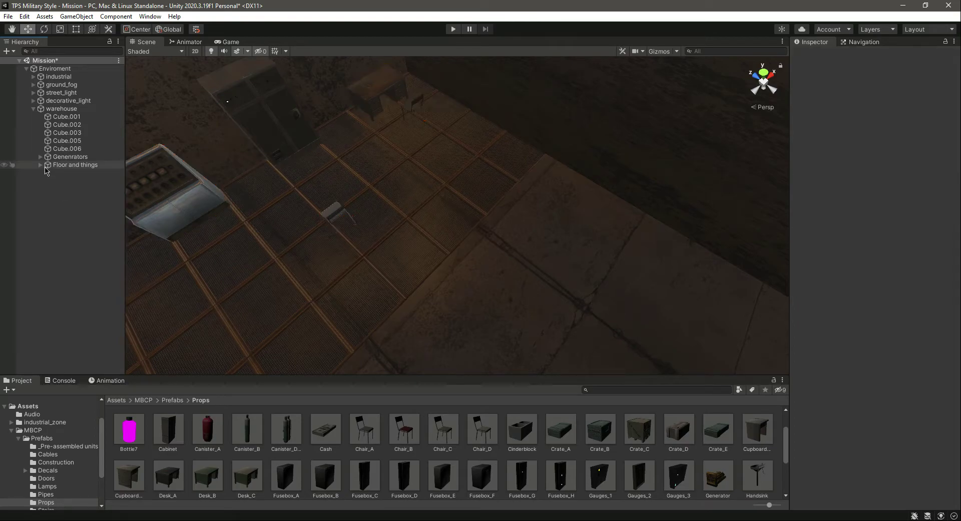
Step: Create an empty child object named Floor inside the Floor and things group
click(40, 165)
click(40, 165)
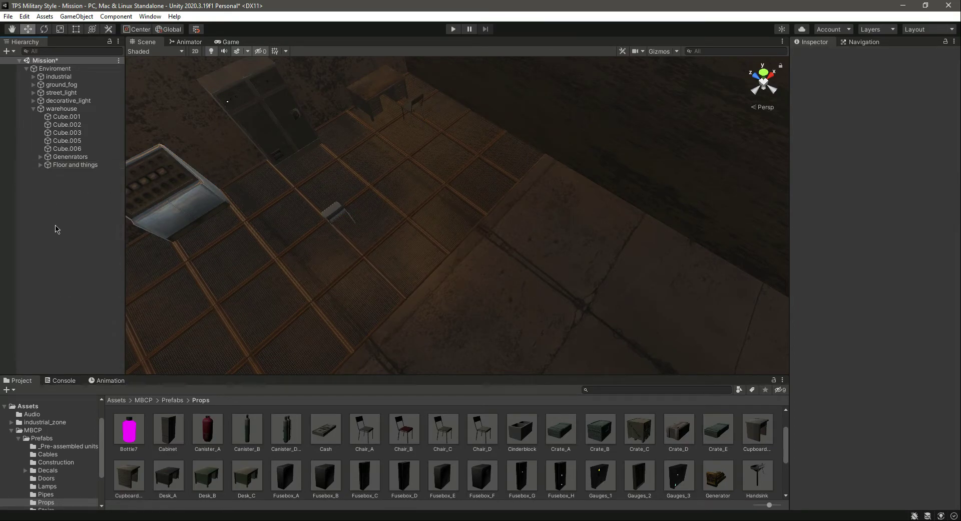
right_drag(488, 239, 318, 169)
click(369, 193)
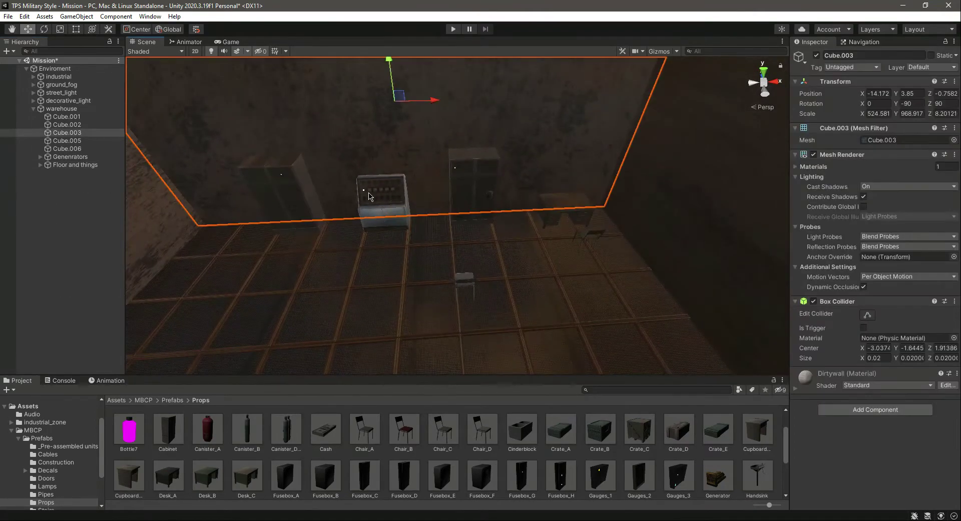
click(369, 196)
click(108, 322)
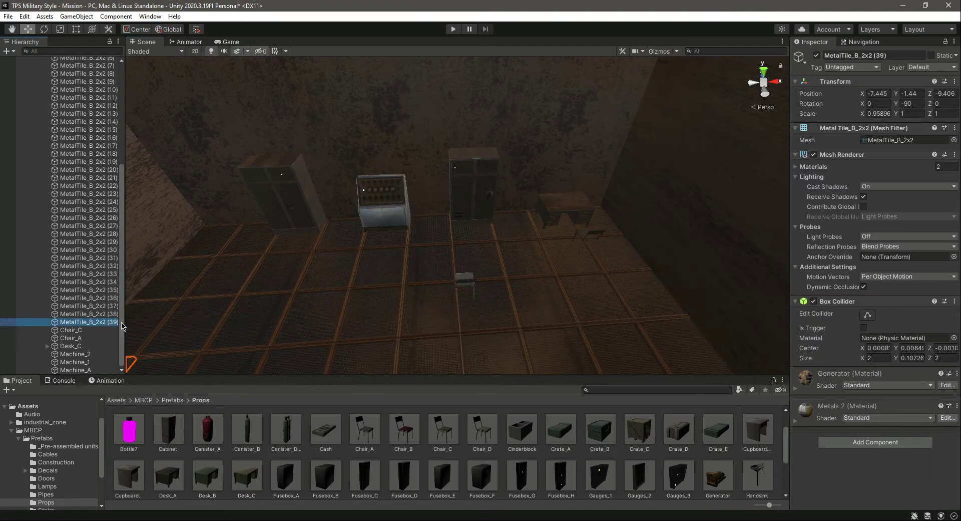
scroll(122, 326, up, 10)
click(70, 165)
right_click(65, 165)
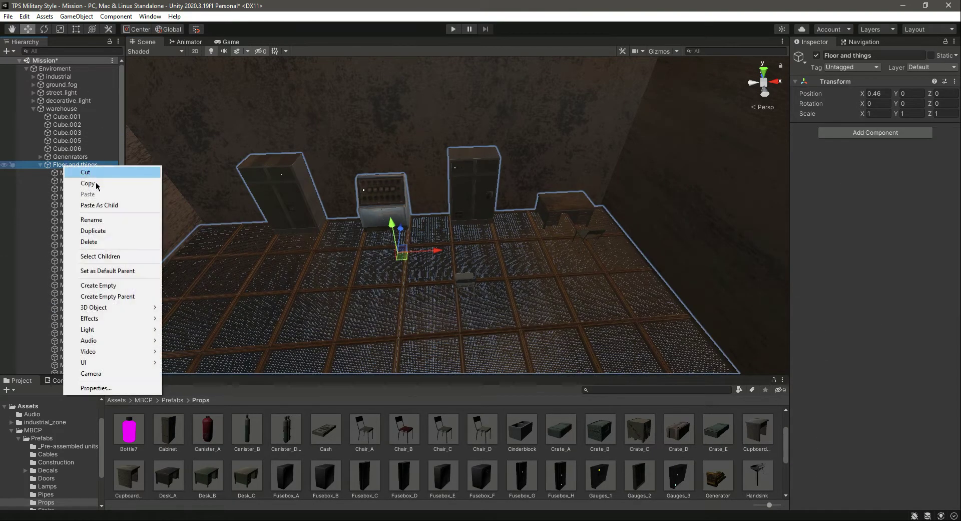
click(103, 289)
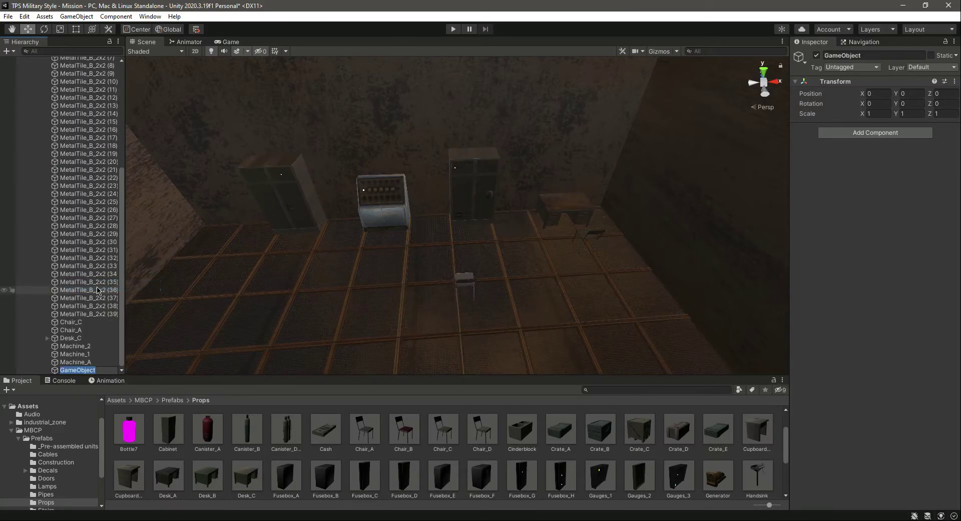
text(Floor)
key(Return)
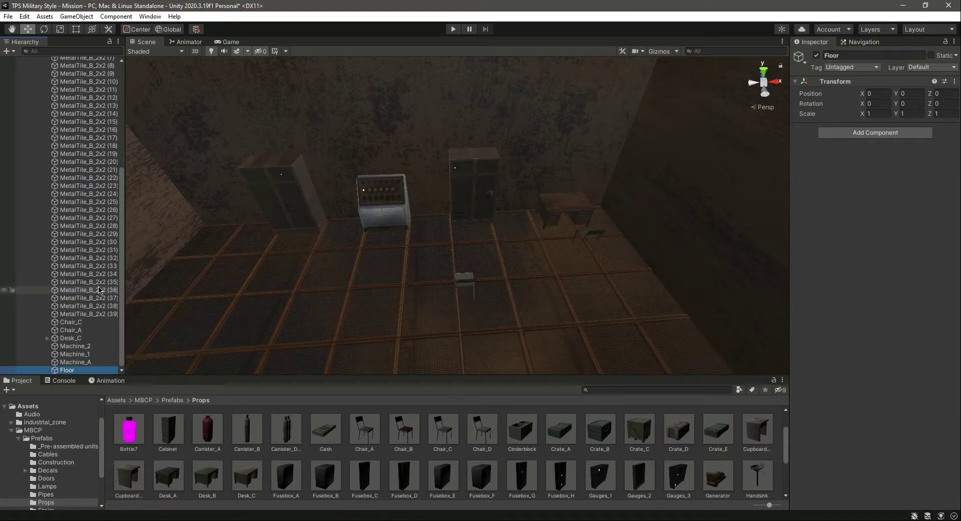
Step: Parent all MetalTile_B_2x2 tiles, from the first through (39), under the Floor object and collapse it
click(100, 314)
key(shift+Up)
key(shift+Up)
key(shift+Up)
key(shift+Up)
key(shift+Up)
key(shift+Up)
key(shift+Up)
key(shift+Up)
key(shift+Up)
key(shift+Up)
key(shift+Up)
key(shift+Up)
key(shift+Up)
key(shift+Up)
key(shift+Up)
key(shift+Up)
key(shift+Up)
key(shift+Up)
key(shift+Up)
key(shift+Up)
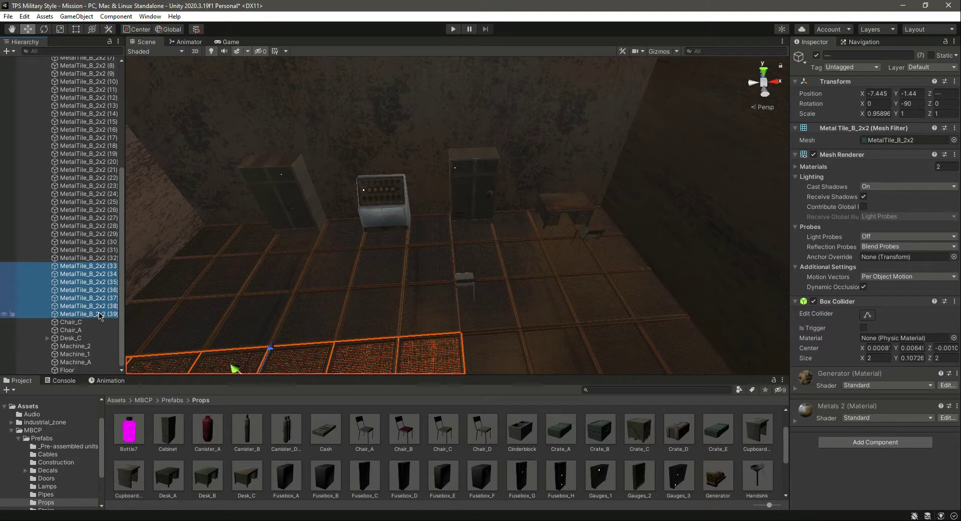
key(shift+Up)
key(shift+Up)
key(shift+Up)
key(shift+Up)
key(shift+Up)
key(shift+Up)
key(shift+Up)
key(shift+Up)
key(shift+Up)
key(shift+Up)
key(shift+Up)
key(shift+Up)
key(shift+Up)
key(shift+Up)
key(shift+Up)
key(shift+Up)
key(shift+Up)
key(shift+Up)
key(shift+Up)
key(shift+Up)
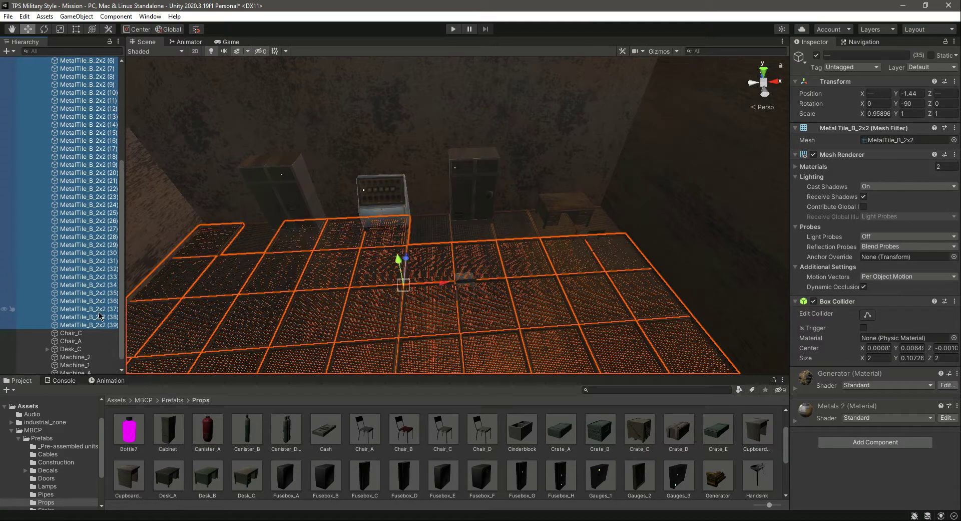
key(shift+Down)
key(shift+Down)
key(shift+Down)
key(shift+Down)
key(shift+Down)
key(shift+Down)
key(shift+Down)
key(shift+Down)
key(shift+Down)
key(shift+Down)
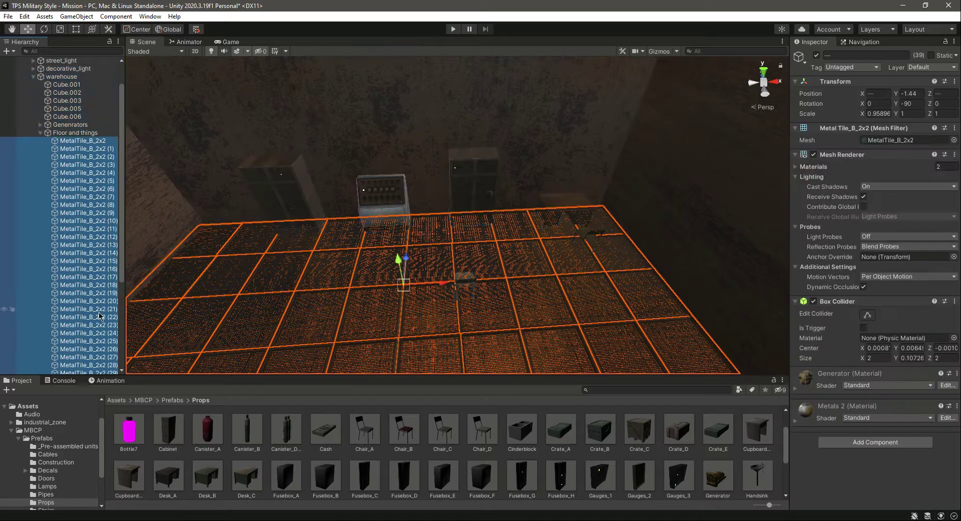
scroll(57, 229, down, 5)
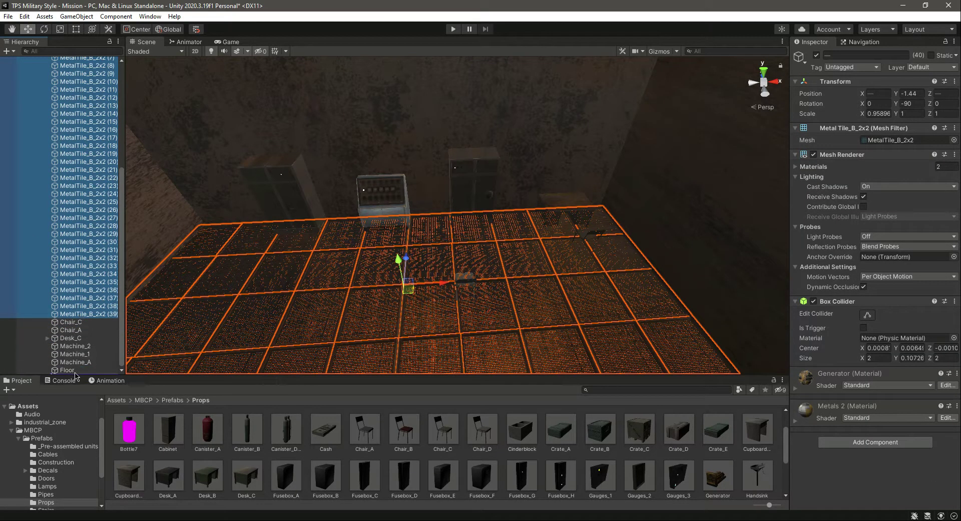
drag(75, 373, 68, 371)
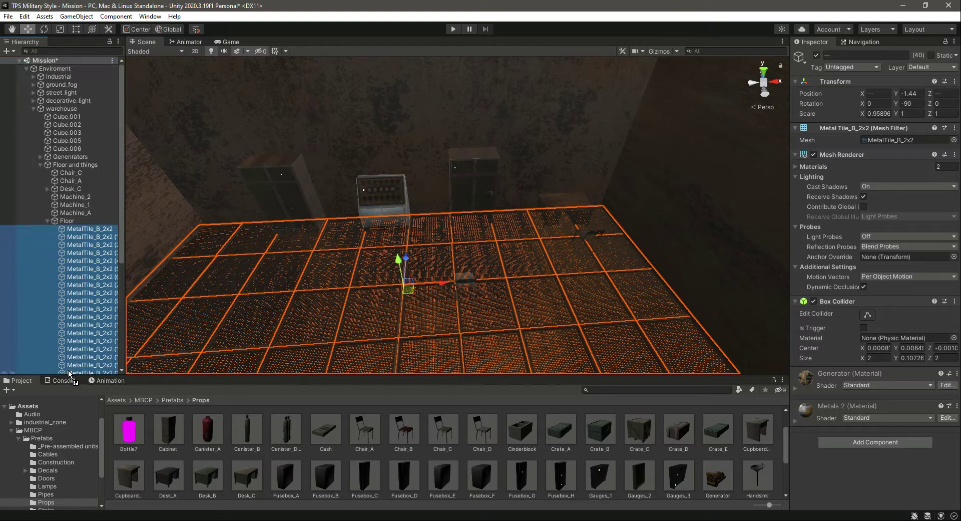
click(47, 220)
click(74, 283)
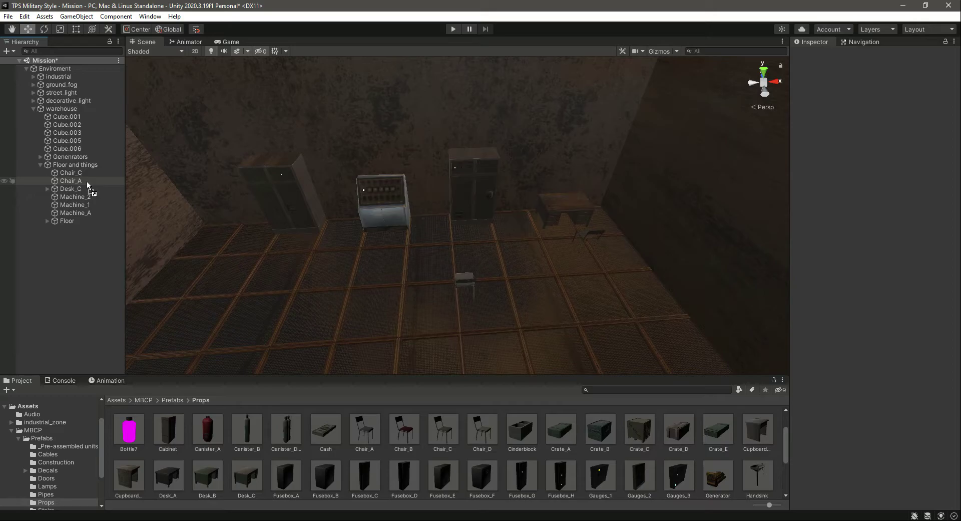
Step: Place a Wall_Door_B prefab from MBCP's Doors folder on the ground at the warehouse entrance
right_drag(351, 240, 562, 276)
scroll(618, 303, down, 2)
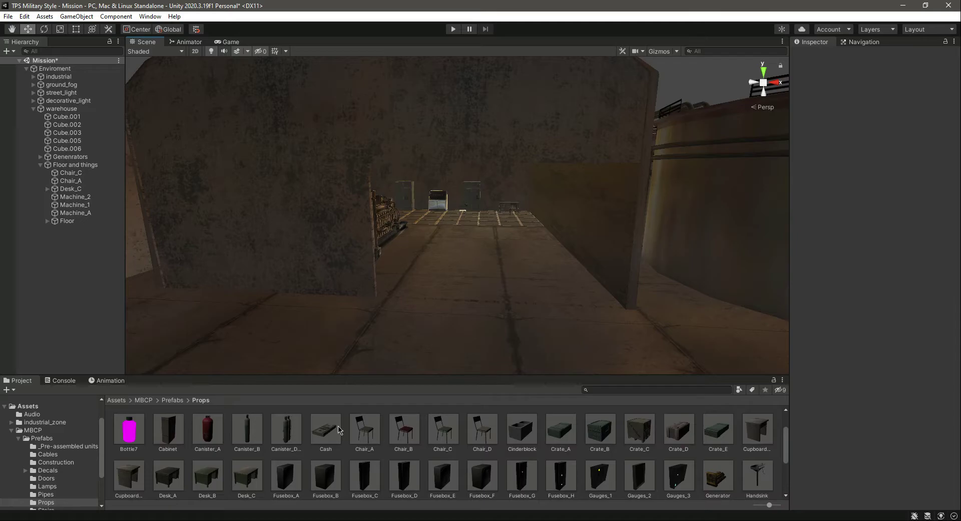
scroll(339, 429, down, 3)
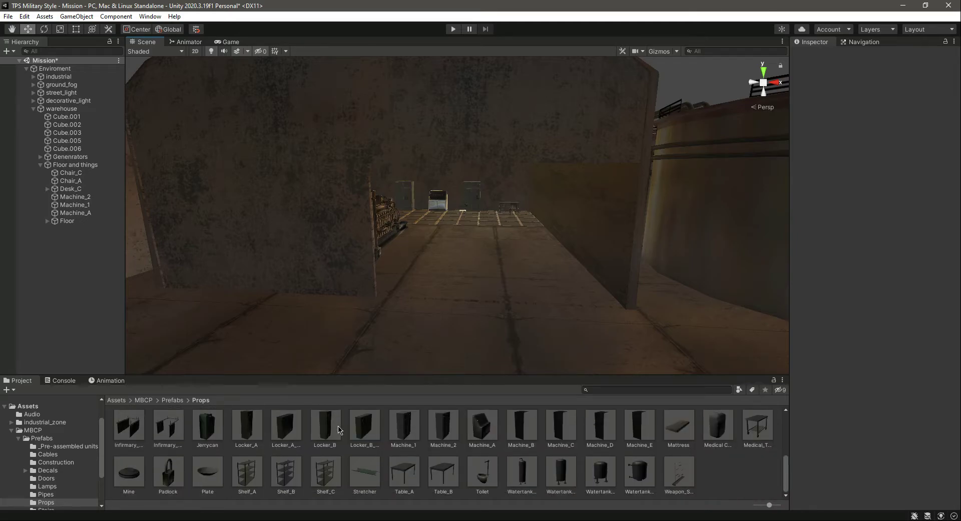
click(169, 402)
double_click(281, 427)
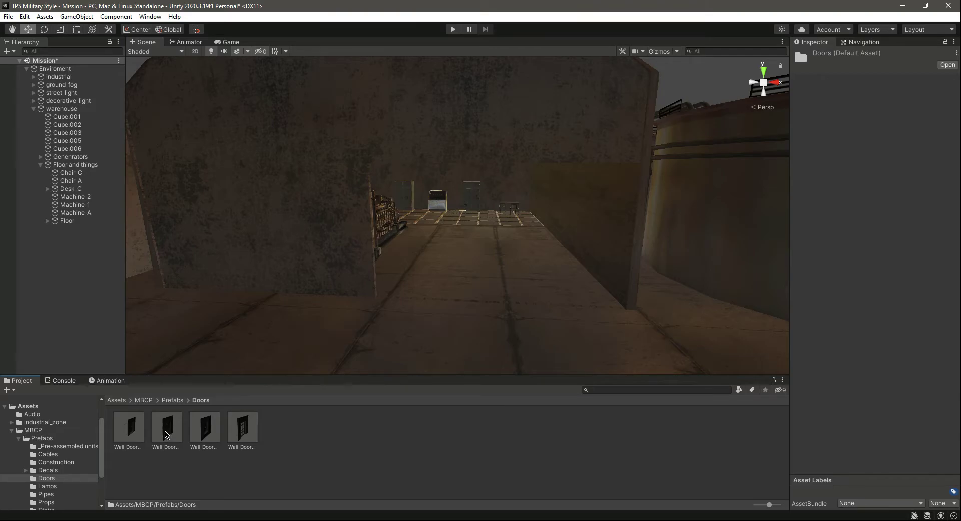
drag(166, 433, 431, 298)
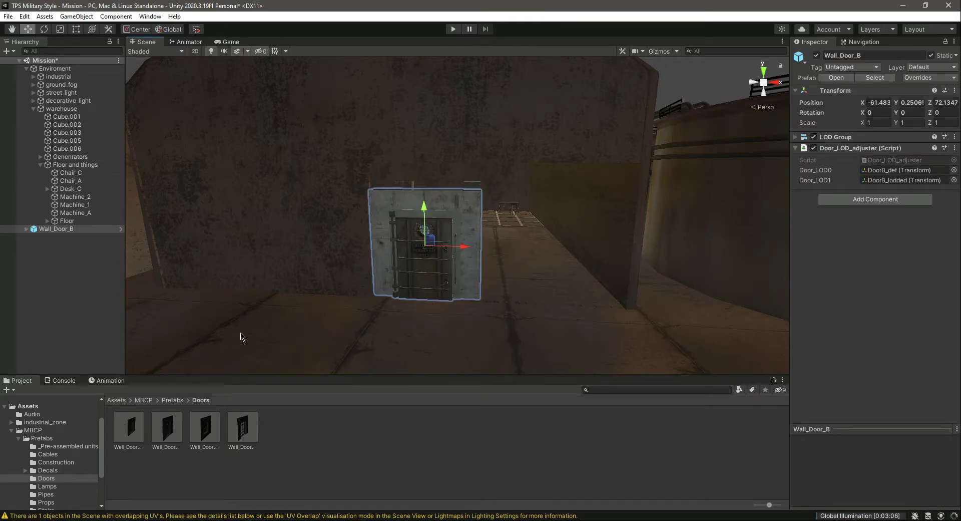
Step: Unpack the Wall_Door_B prefab instance into a regular object
right_click(54, 229)
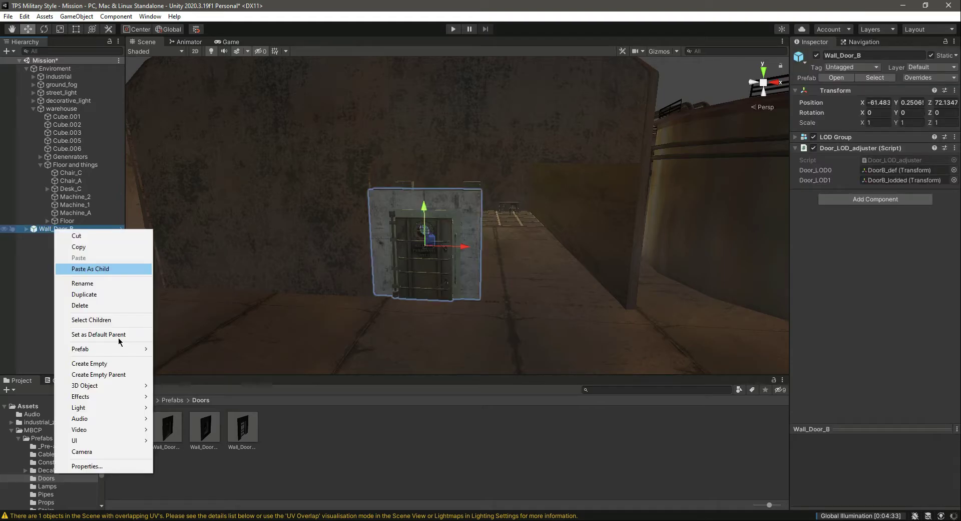
mouse_move(122, 349)
click(191, 404)
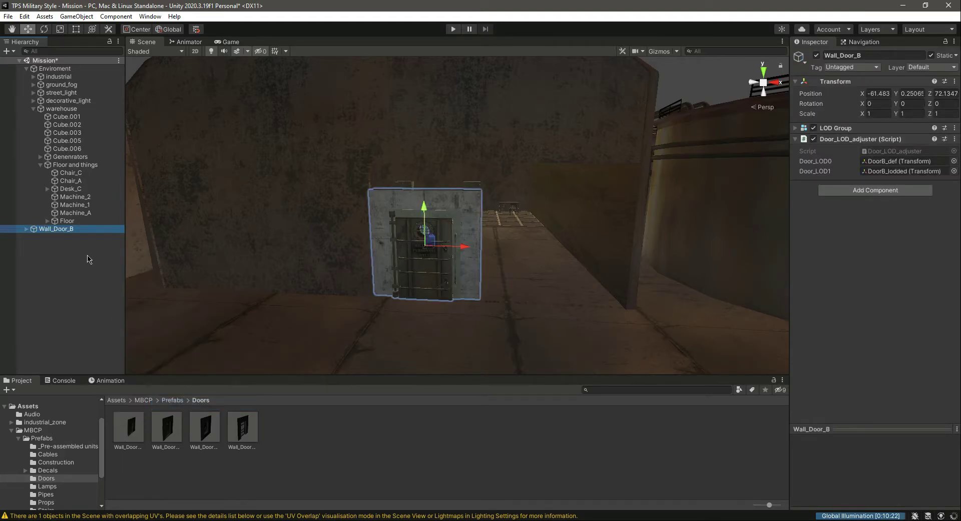
Step: Remove the Door_LOD_adjuster script and the LOD Group component from Wall_Door_B
click(955, 138)
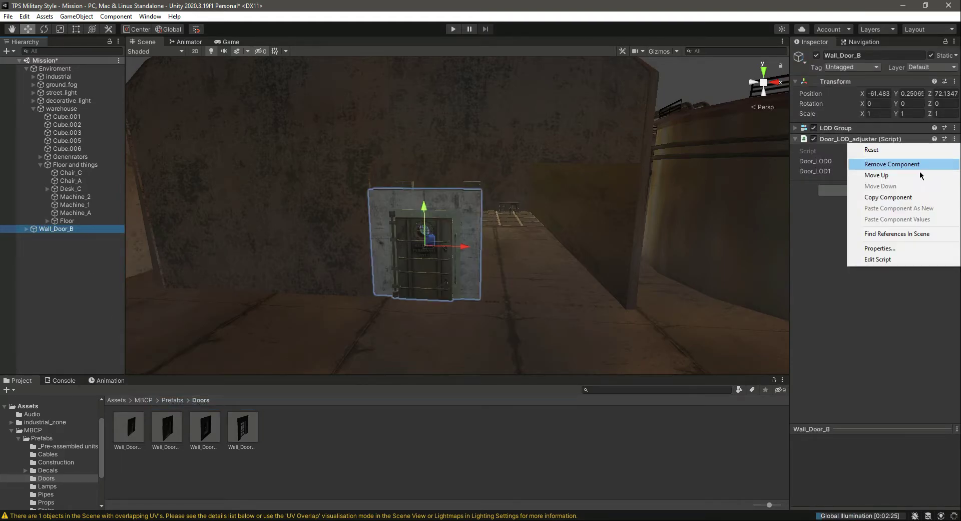
click(919, 164)
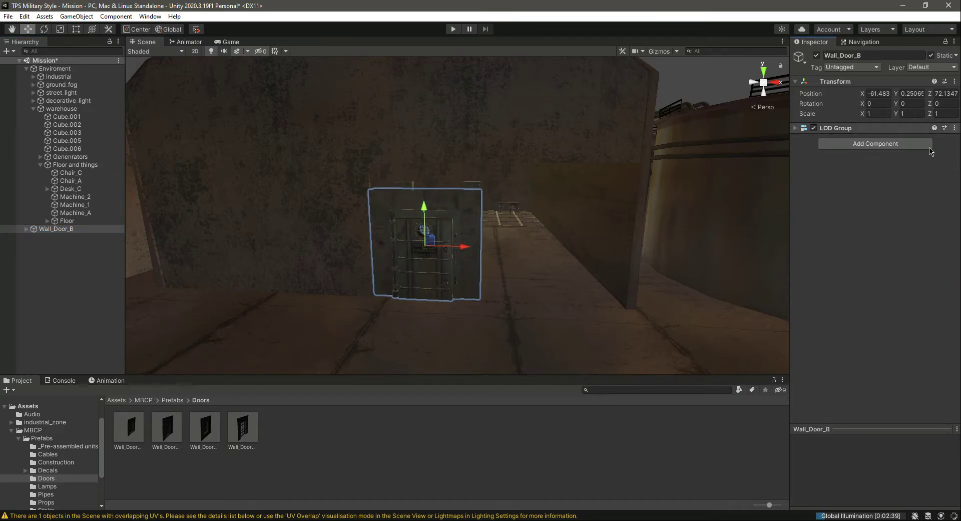
click(955, 128)
click(920, 156)
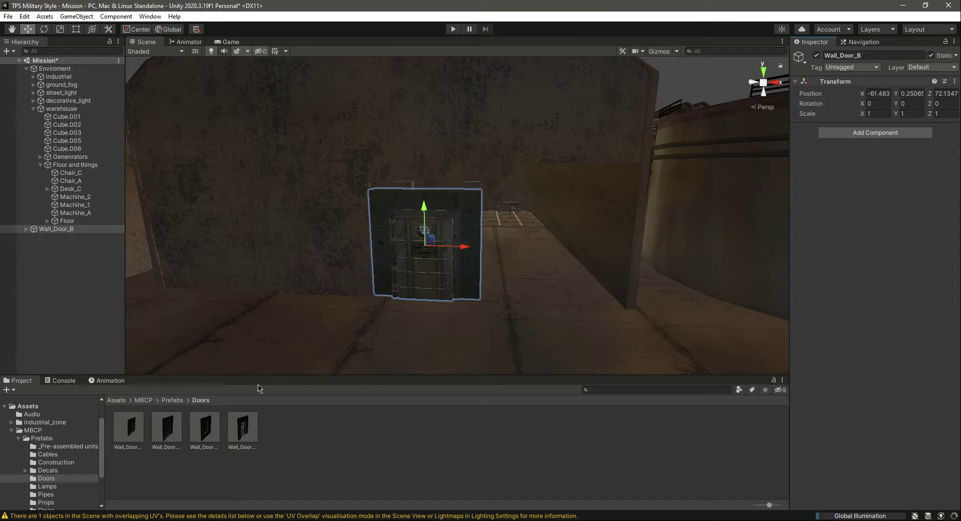
Step: Examine the warning's details in the Console, then return to the Doors prefabs
click(216, 518)
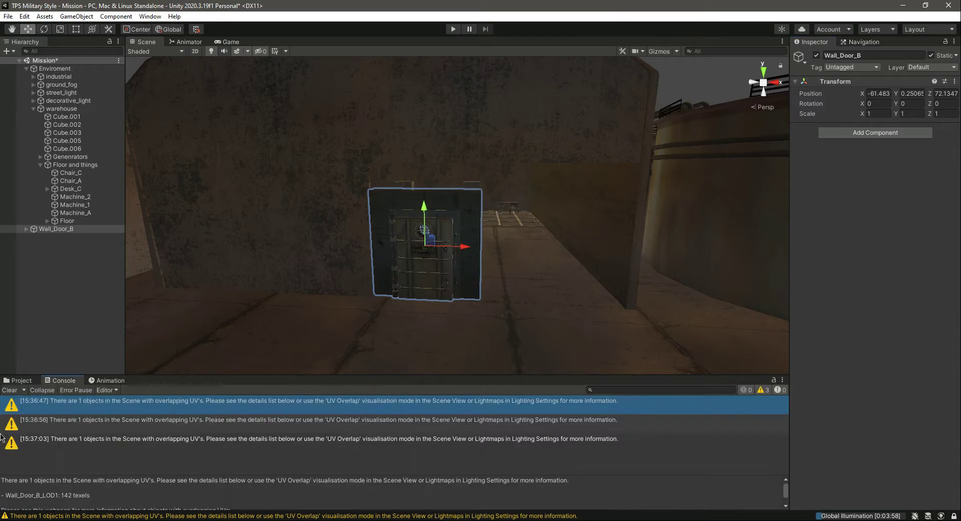
click(18, 380)
right_drag(481, 271, 329, 275)
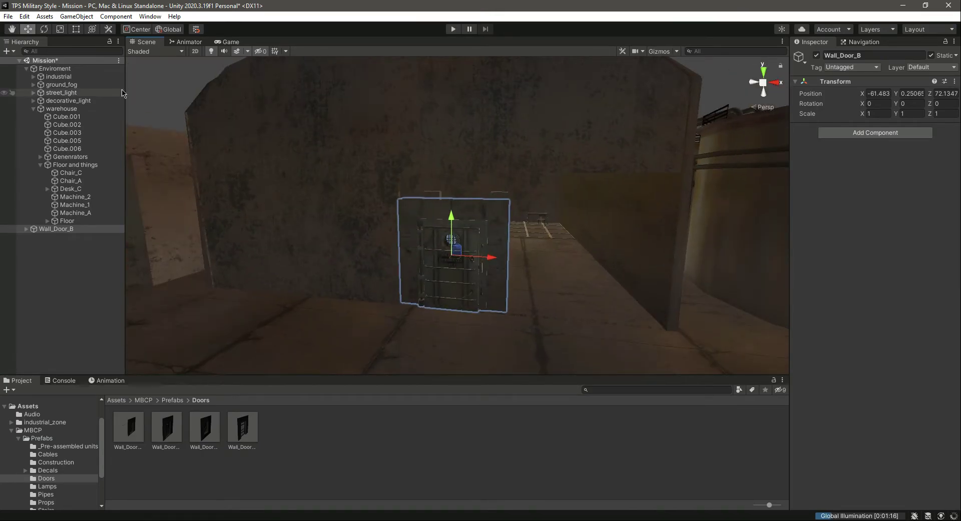
Step: Set the Lightmap Resolution to 5 texels per unit in the scene's Lighting settings and close the settings
click(151, 17)
mouse_move(202, 167)
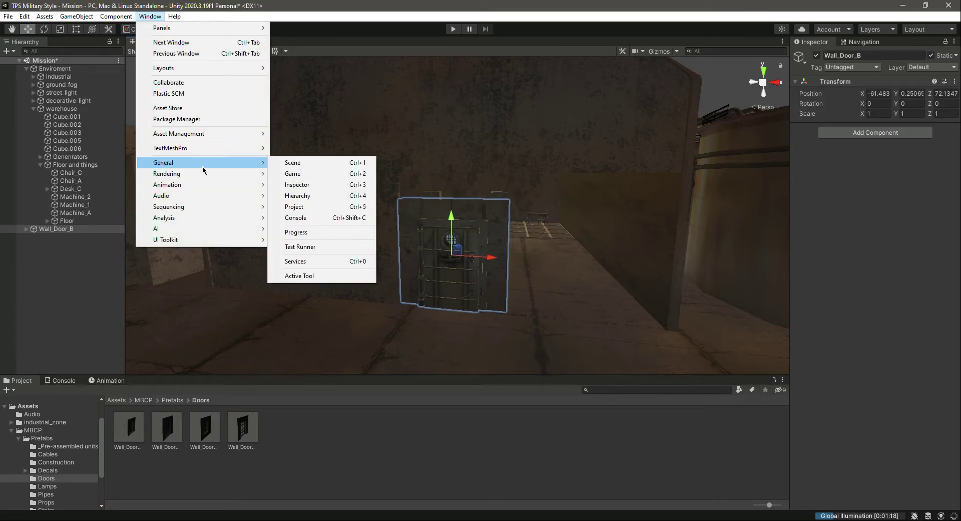
mouse_move(231, 175)
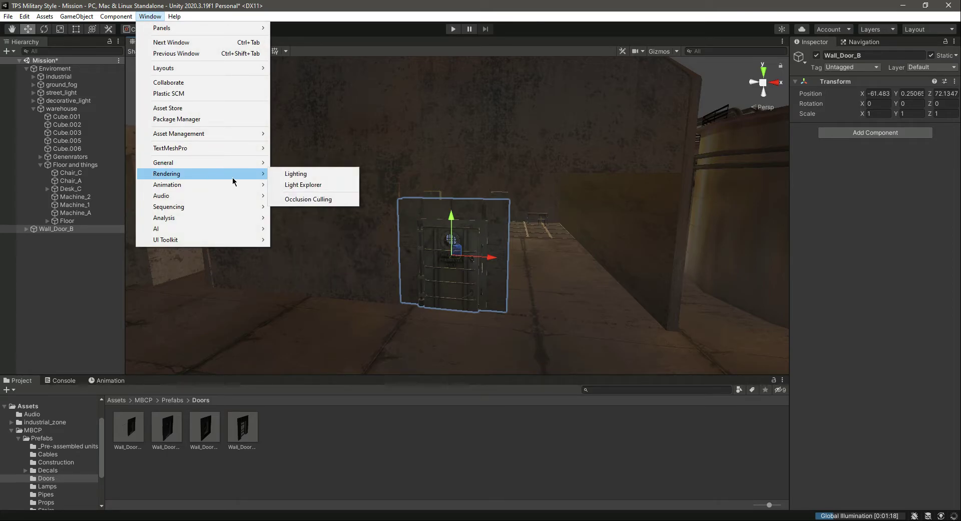
click(304, 183)
scroll(567, 232, down, 5)
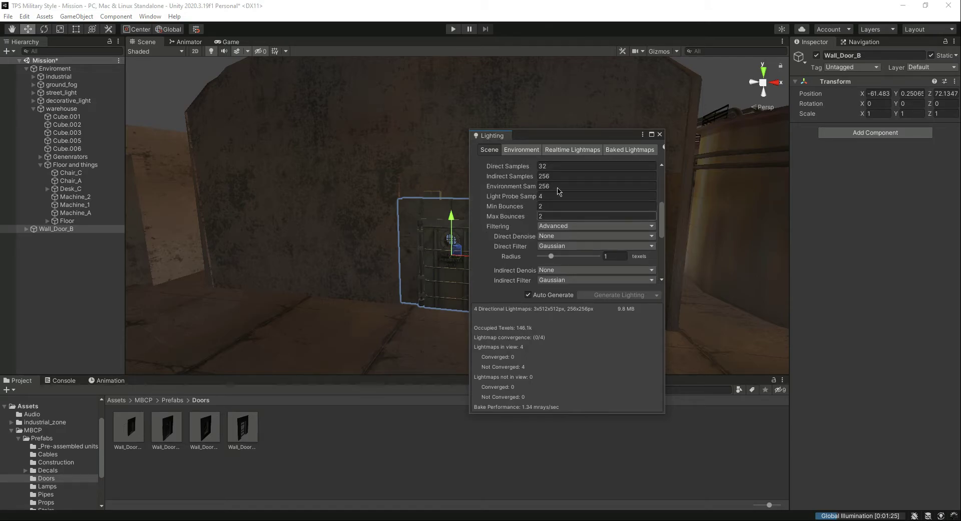
scroll(559, 191, down, 5)
click(565, 173)
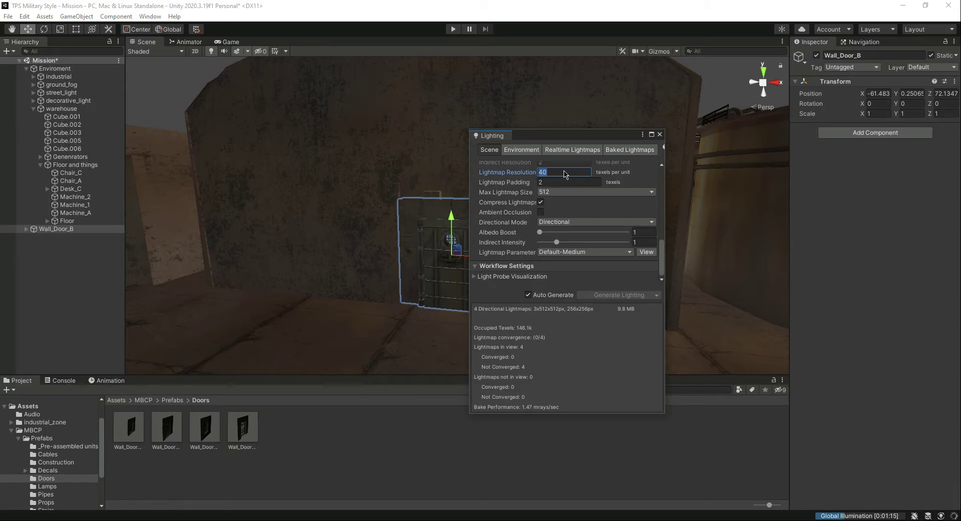
text(5)
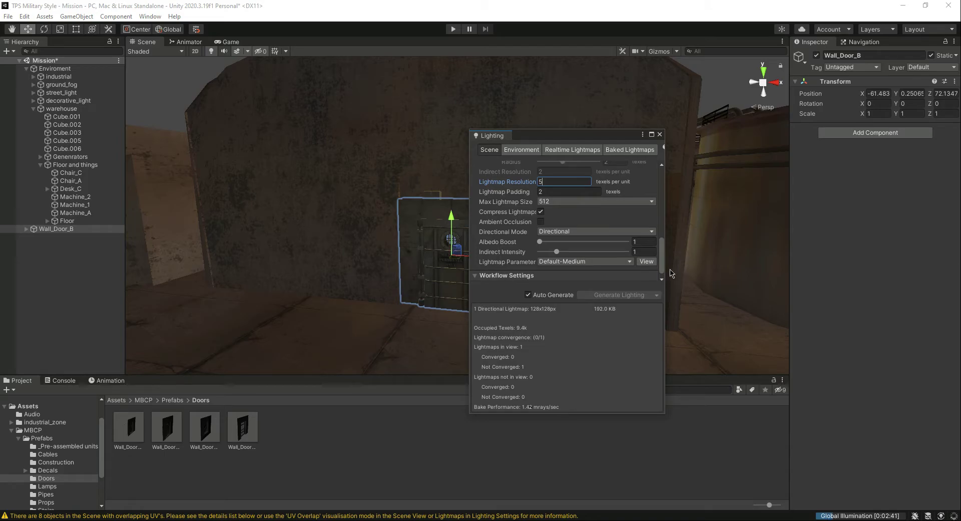
click(659, 134)
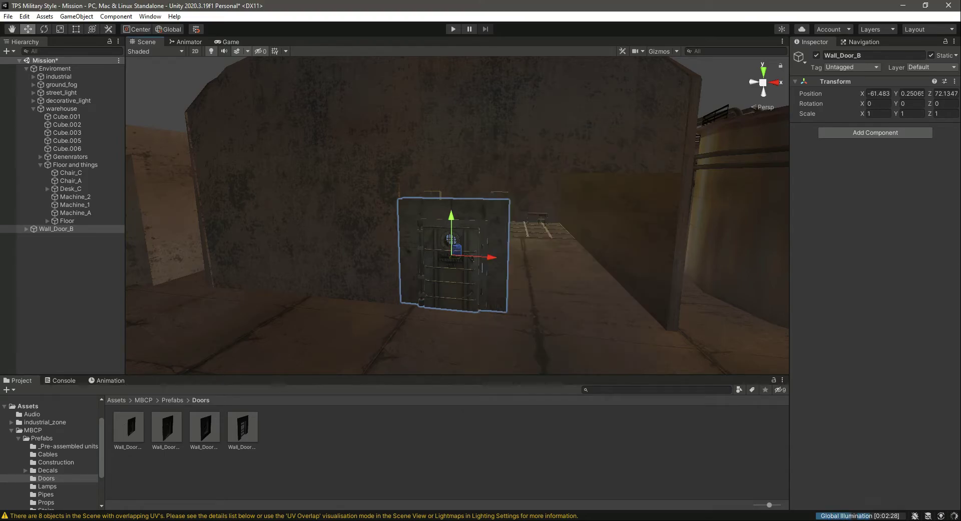
Step: Clear the overlapping UVs warning from the Console and return to the Doors prefabs
click(529, 515)
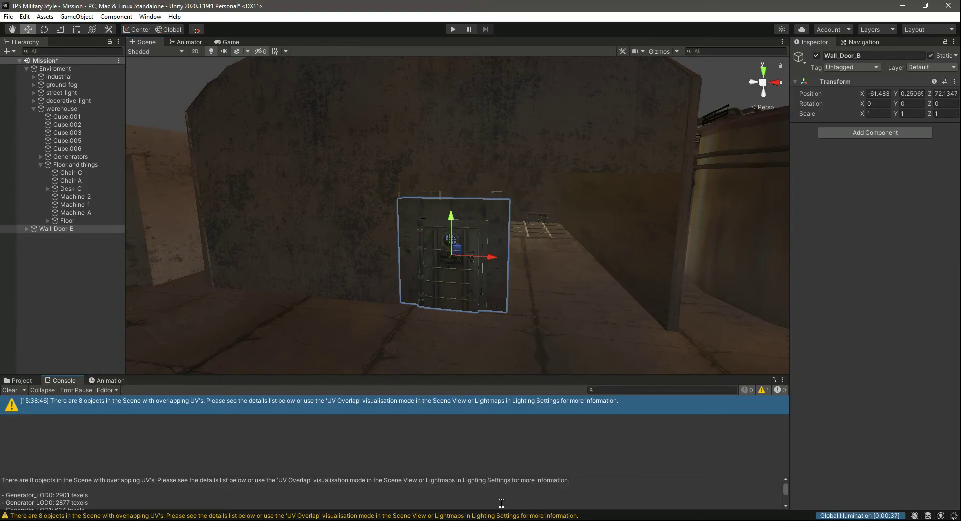
click(2, 390)
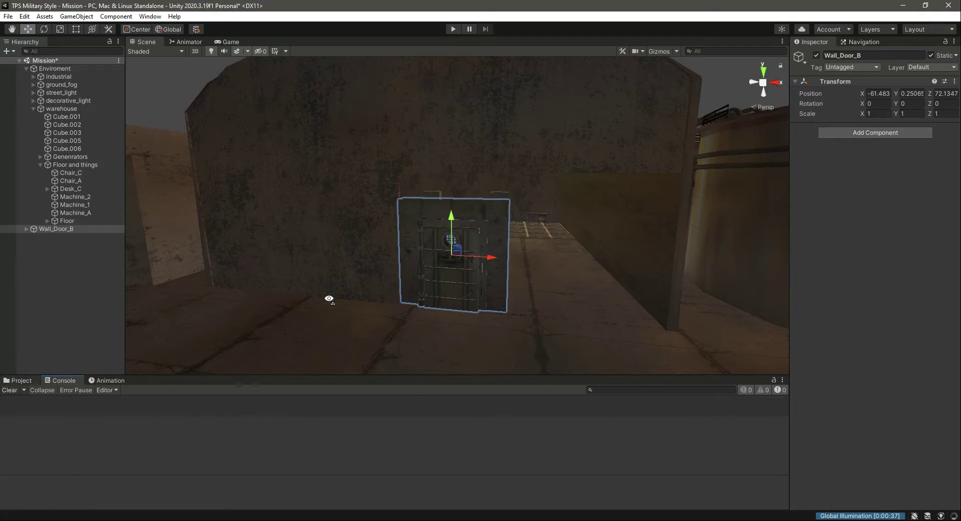
right_drag(329, 298, 372, 281)
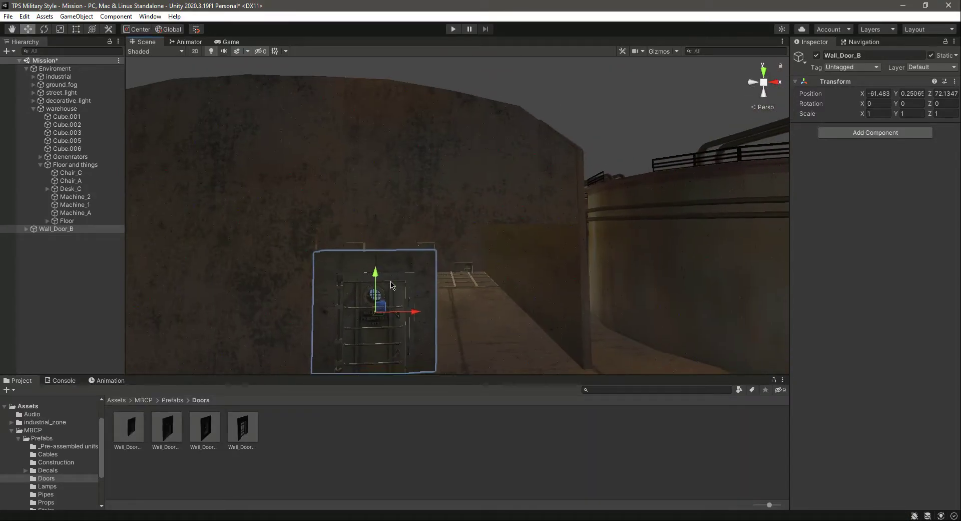
Step: Set Wall_Door_B's X scale to 2 and move it along X to about -59.41, across the warehouse entrance
scroll(412, 295, up, 2)
right_drag(490, 289, 321, 314)
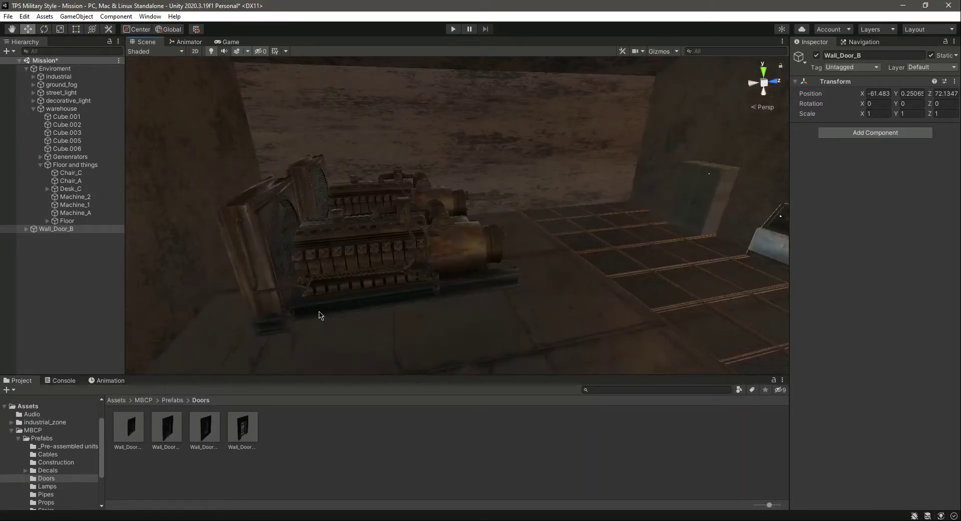
right_drag(452, 300, 555, 320)
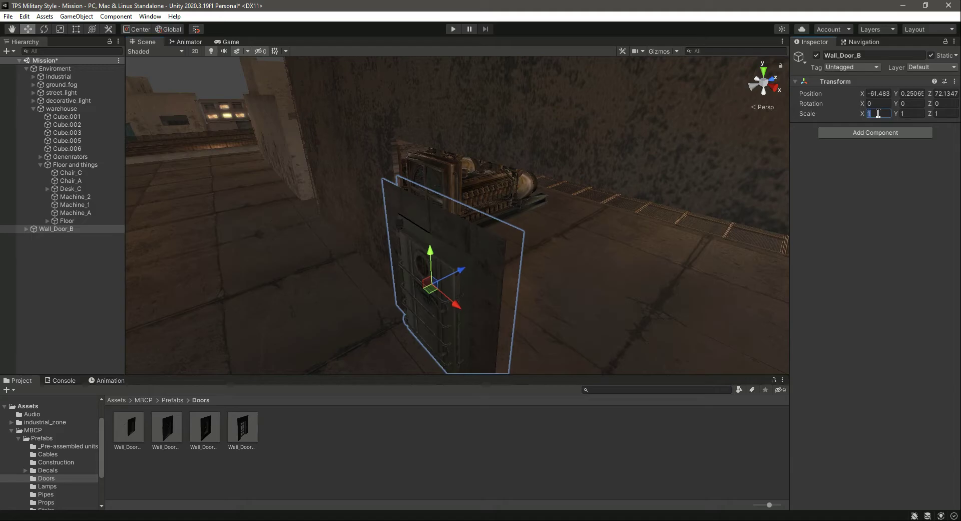
right_drag(423, 273, 471, 242)
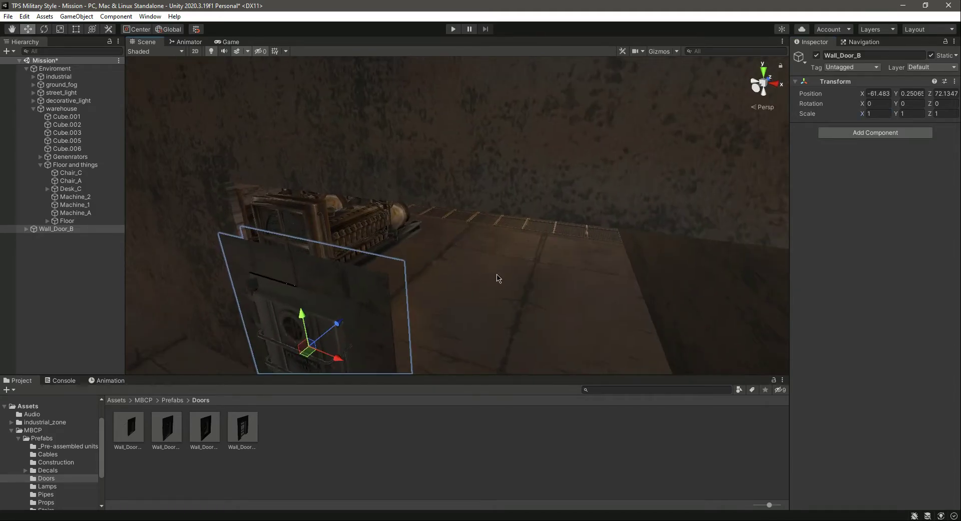
scroll(519, 254, down, 5)
key(Up)
key(Left)
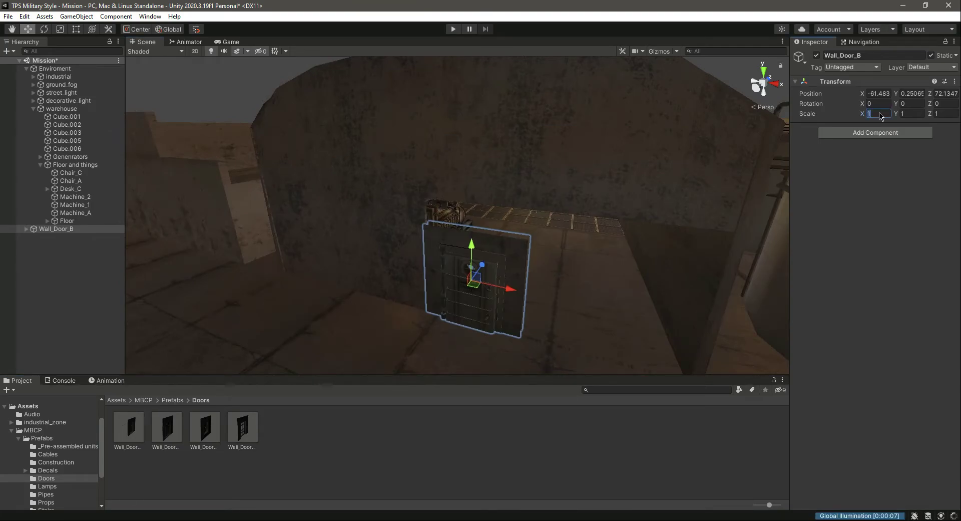
text(2)
key(Return)
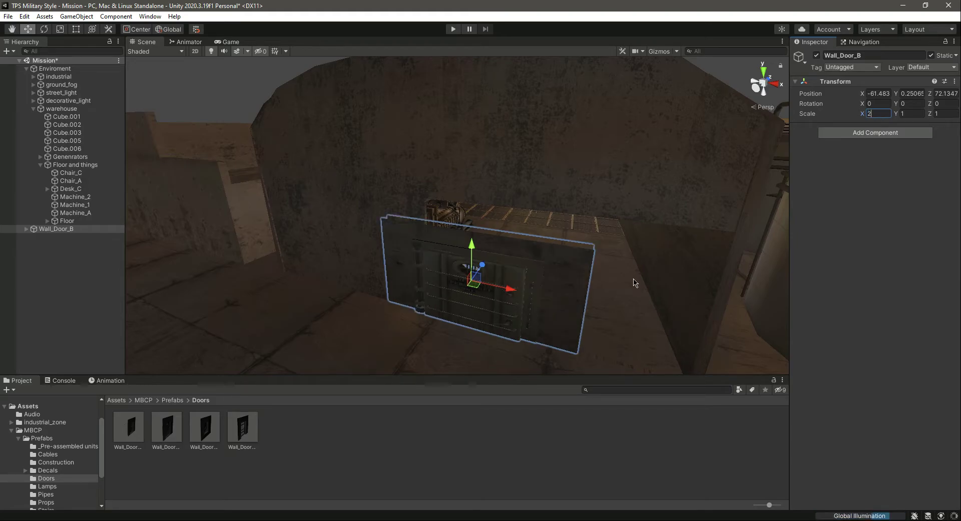
drag(513, 295, 581, 309)
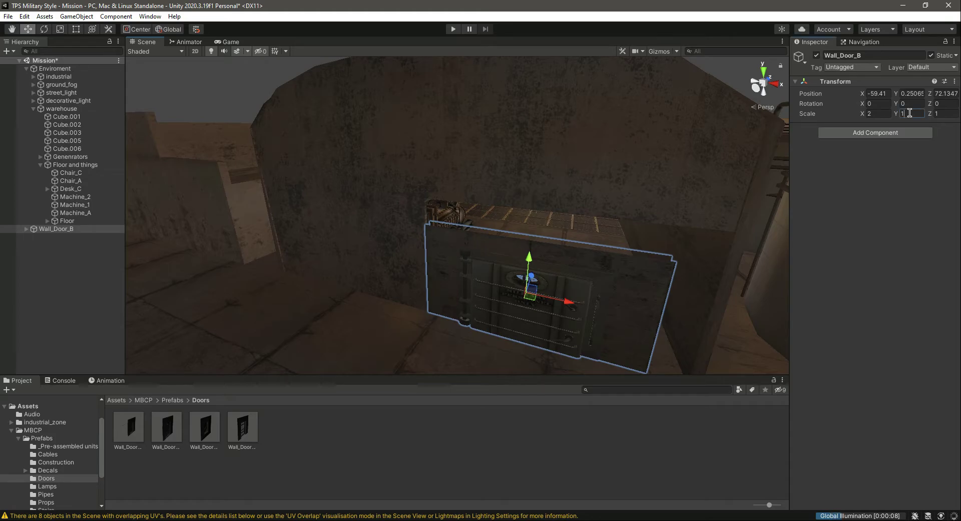
Step: Set Wall_Door_B's Y scale to 1.3 and its Z scale to 0.1
double_click(910, 113)
text(1.3)
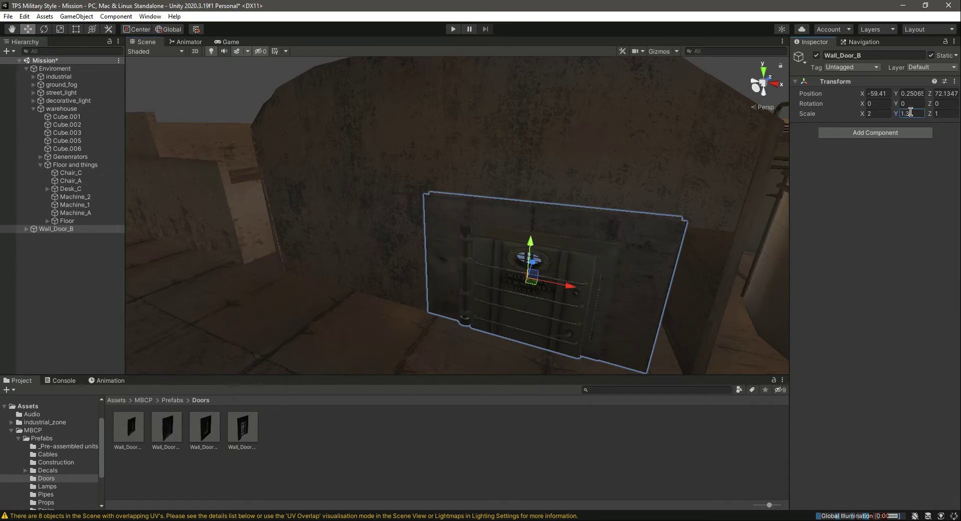
click(953, 113)
text(0.1)
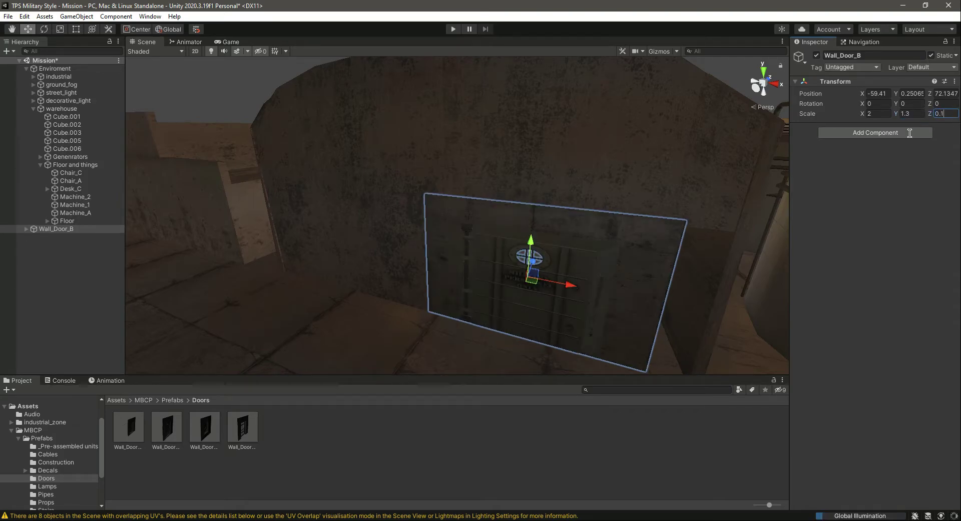
Step: Move Wall_Door_B along Z towards the warehouse interior, to about 72.59
right_drag(496, 280, 489, 283)
middle_drag(410, 308, 405, 307)
right_drag(405, 311, 347, 294)
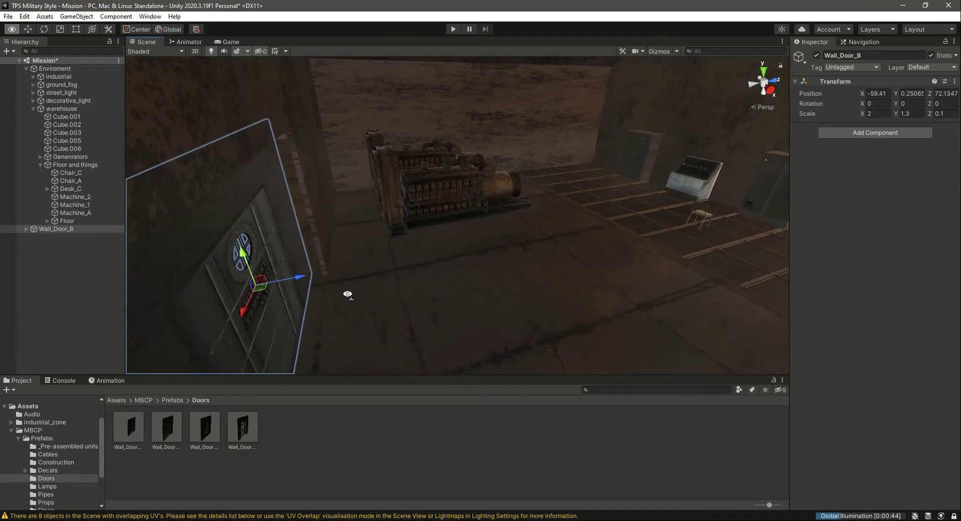
drag(301, 277, 331, 290)
Step: Set Wall_Door_B's X scale to 2.5 and shift it along X to about -58.85 to span the entrance
right_drag(379, 307, 626, 314)
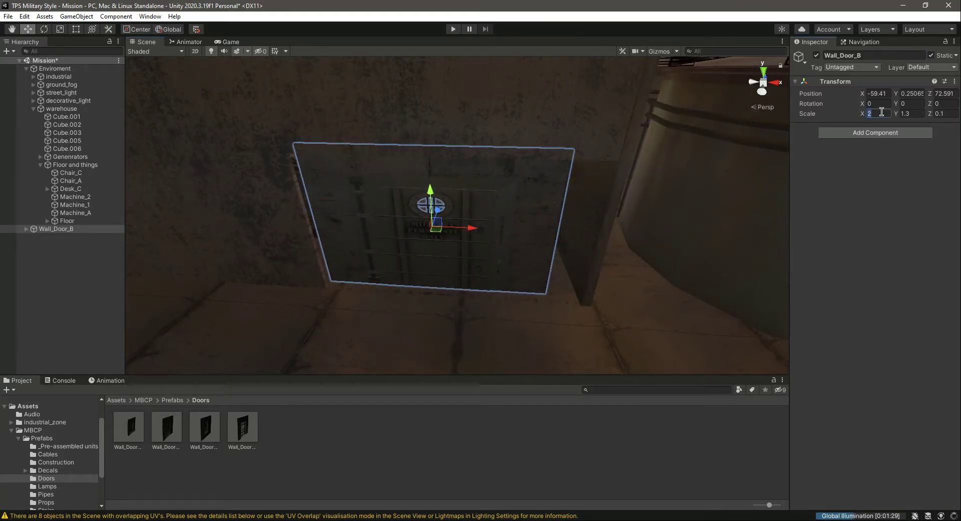
text(3)
key(BackSpace)
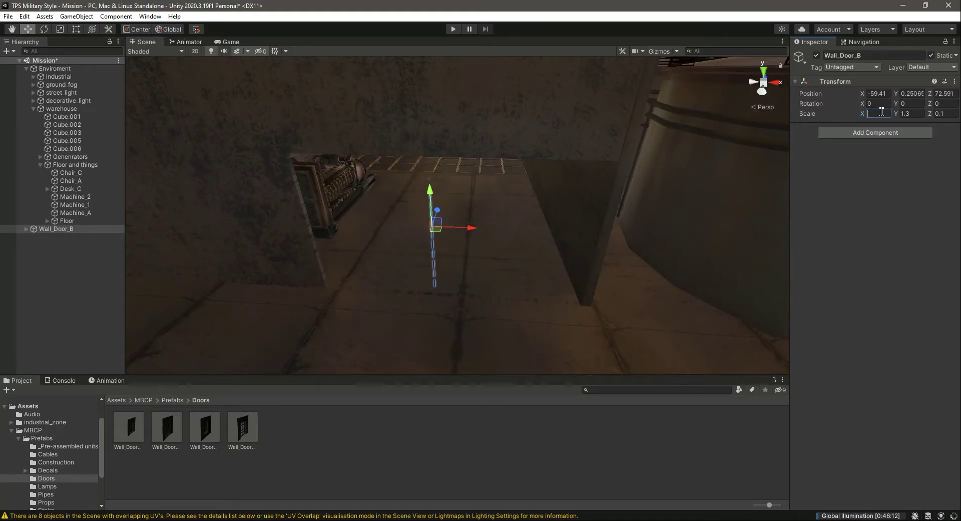
text(2.5)
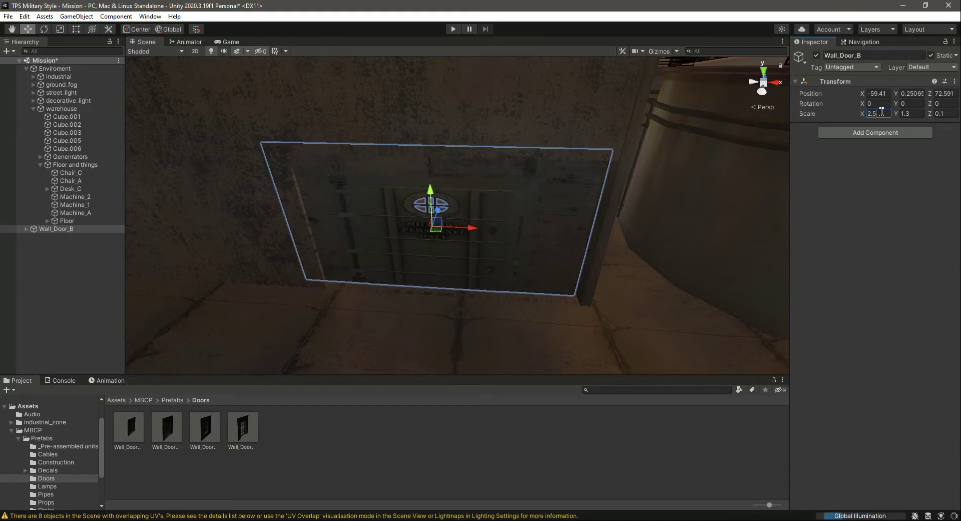
mouse_move(475, 232)
mouse_down()
mouse_move(460, 231)
mouse_move(491, 235)
mouse_up()
Step: Move Wall_Door_B along Z to about 72.39, in line with the warehouse's front wall edge
right_drag(479, 280, 157, 217)
scroll(200, 231, up, 4)
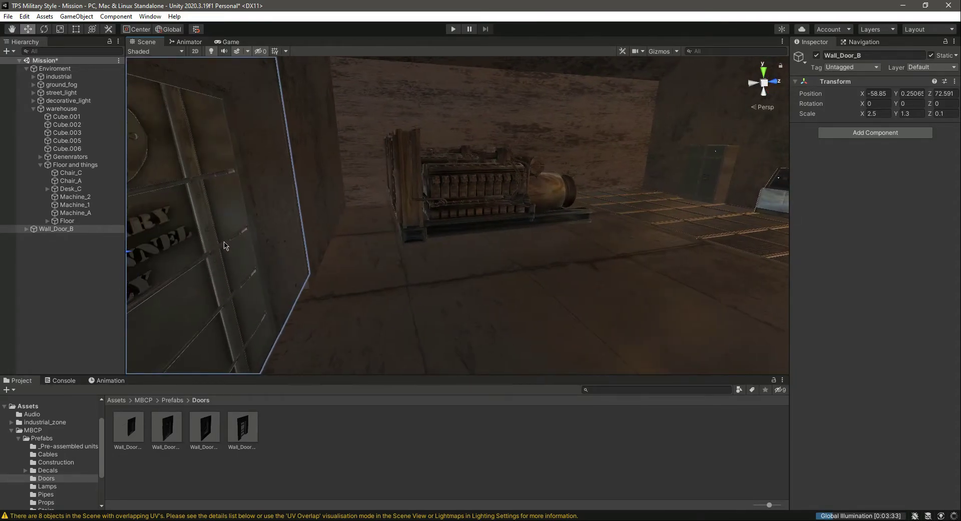
scroll(185, 257, down, 3)
middle_drag(185, 257, 313, 247)
drag(314, 247, 289, 250)
Step: Lower Wall_Door_B to a Y position of about 0.02 at the warehouse entrance's ground
right_drag(395, 266, 527, 304)
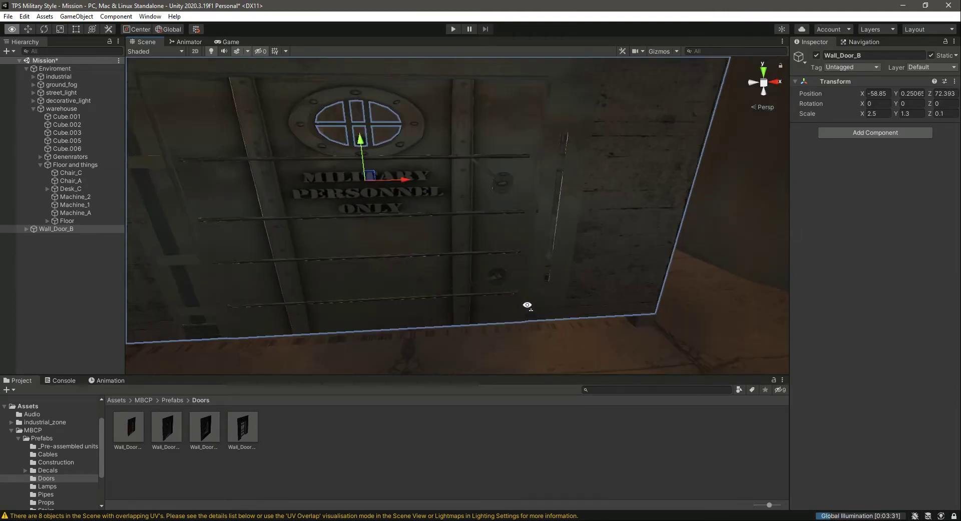
scroll(526, 299, down, 5)
drag(403, 160, 407, 170)
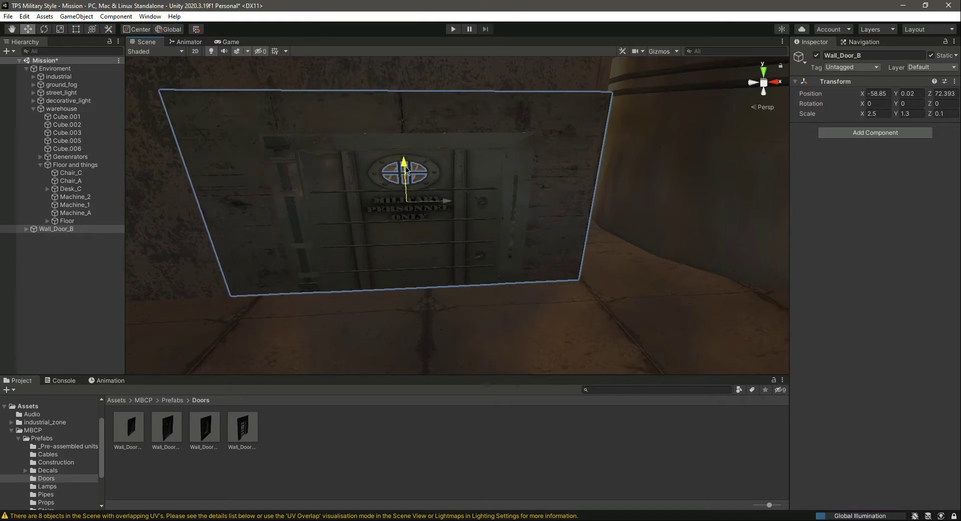
Step: Narrow Wall_Door_B_LOD0 and Wall_Door_B_LOD1 together with the Rect tool by pulling in their outer edge to an X scale of about 0.985
alt+drag(493, 246, 488, 247)
click(72, 28)
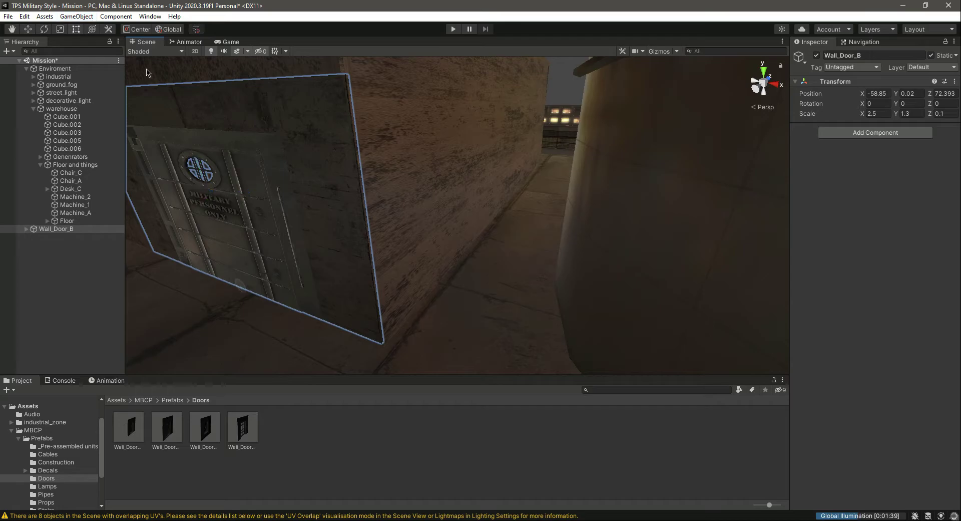
click(26, 229)
click(37, 237)
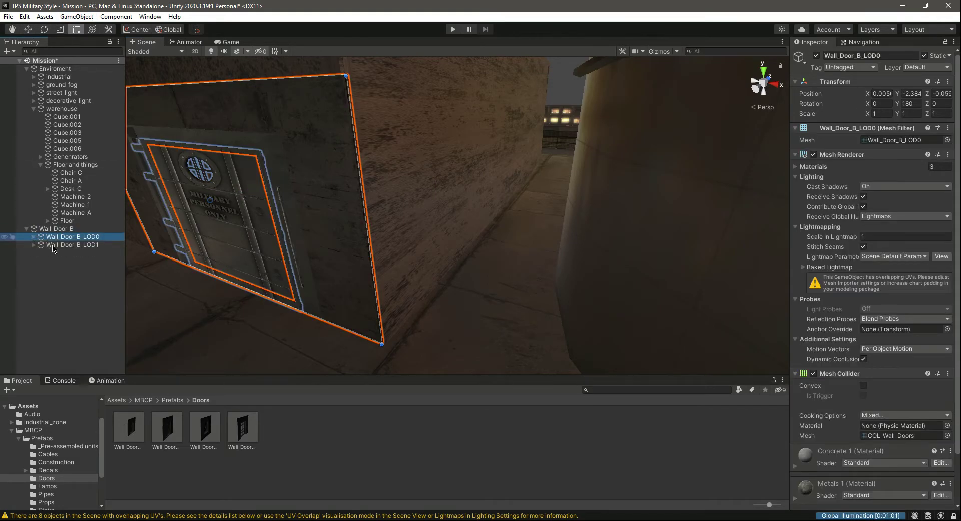
ctrl+click(70, 245)
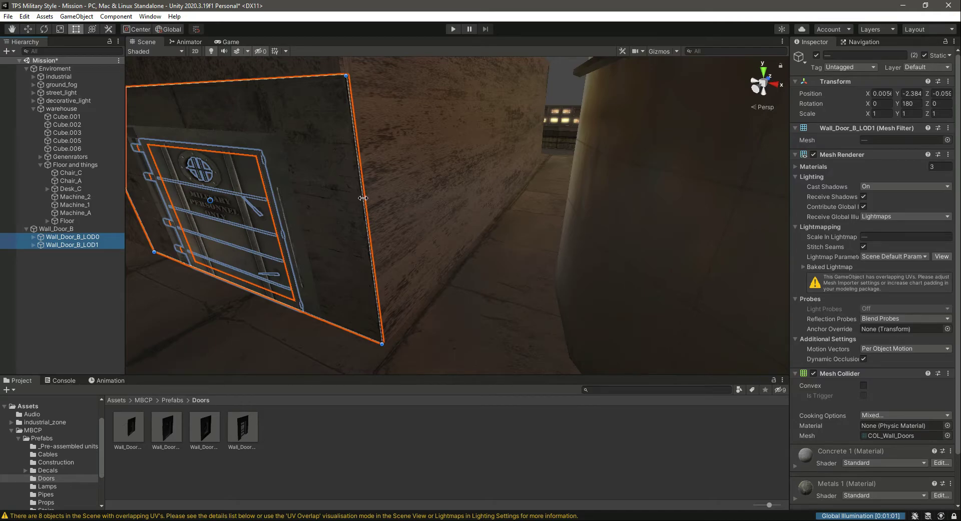
drag(363, 199, 356, 199)
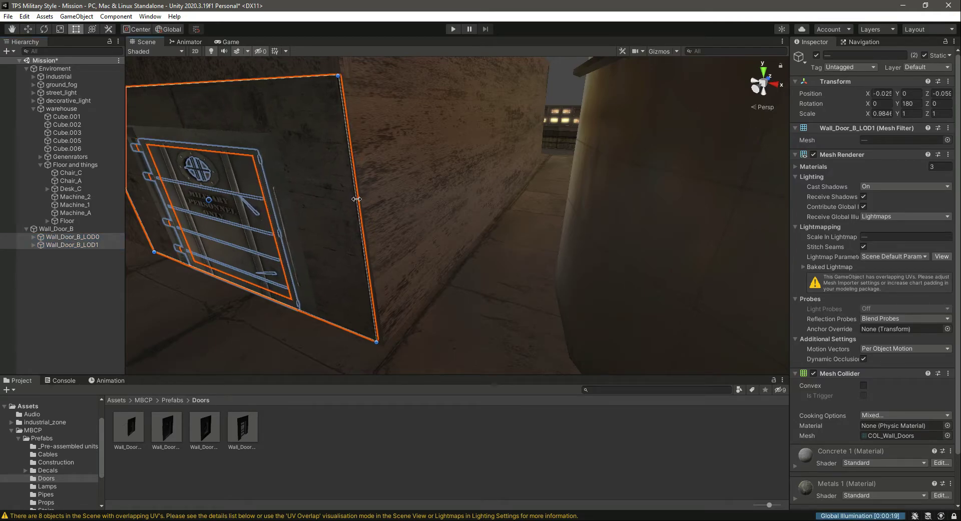
Step: Pull in the opposite side edge of both door LOD meshes to fit the entrance wall, then deselect them
right_drag(357, 198, 402, 260)
key(a)
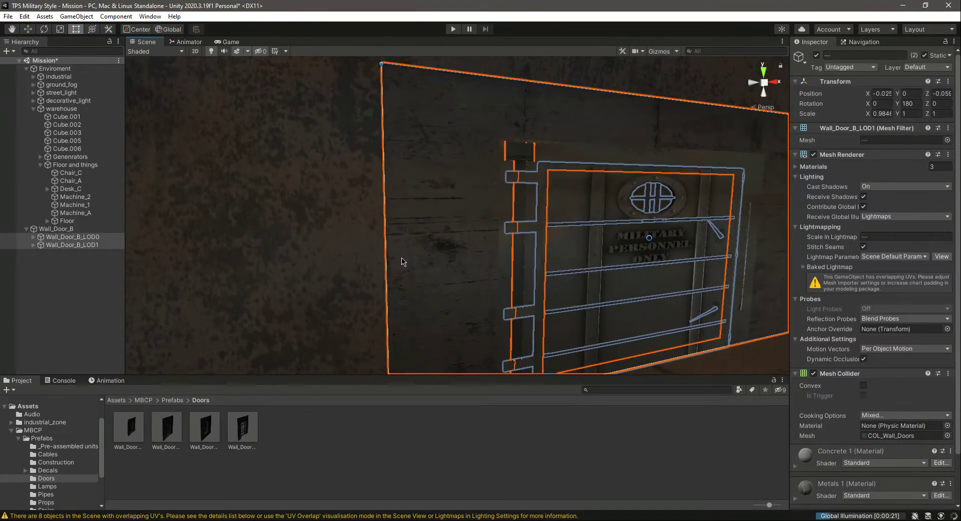
mouse_move(387, 268)
mouse_down()
mouse_move(423, 266)
mouse_move(399, 265)
mouse_up()
click(39, 324)
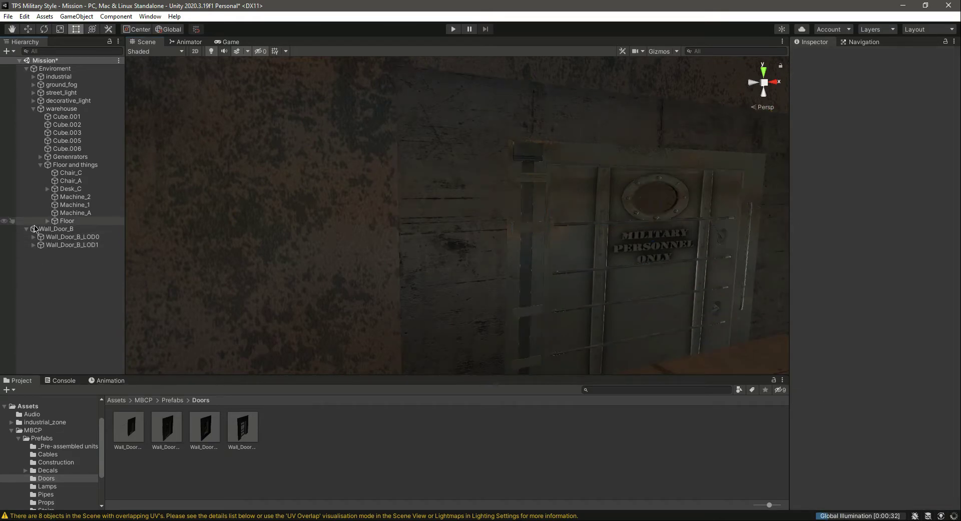
Step: Save the Mission scene with Wall_Door_B collapsed, then clear the Console's warning and return to the Doors prefabs
click(26, 229)
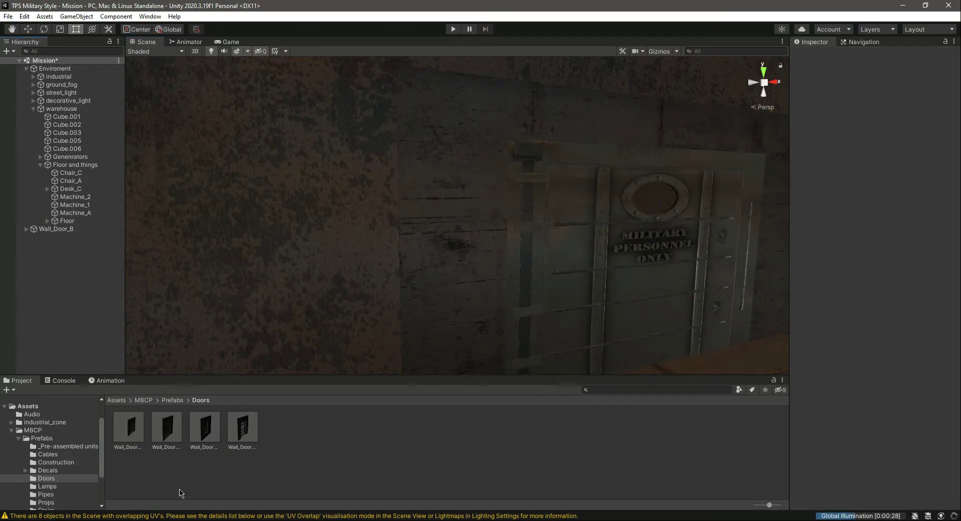
click(190, 516)
click(5, 390)
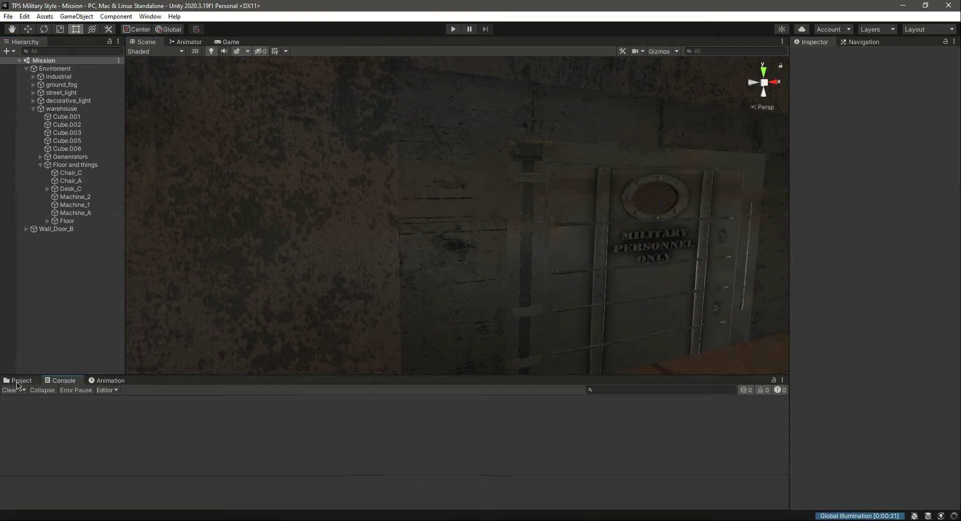
click(19, 380)
Step: Shift Wall_Door_B along the warehouse entrance wall to an X position of about -58.94 and a Z position of about 72.4
right_drag(526, 265, 585, 341)
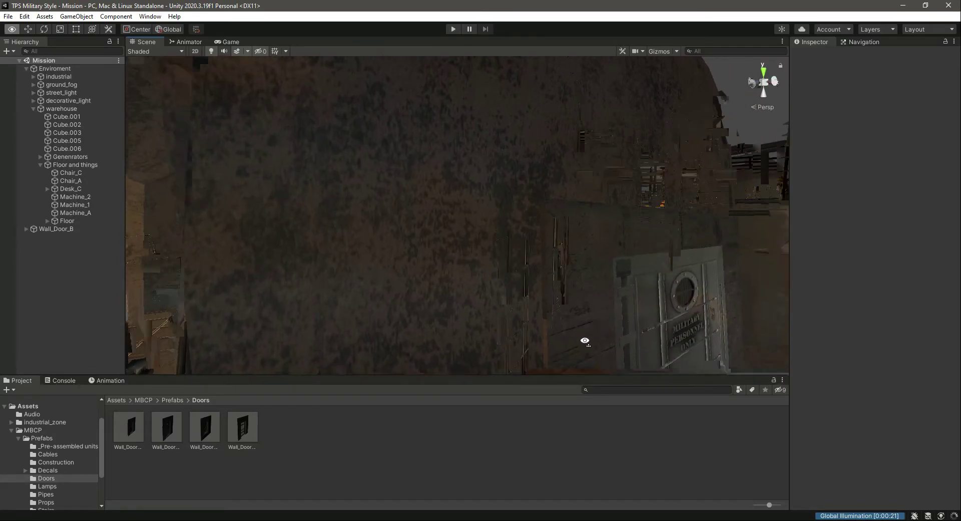
click(55, 229)
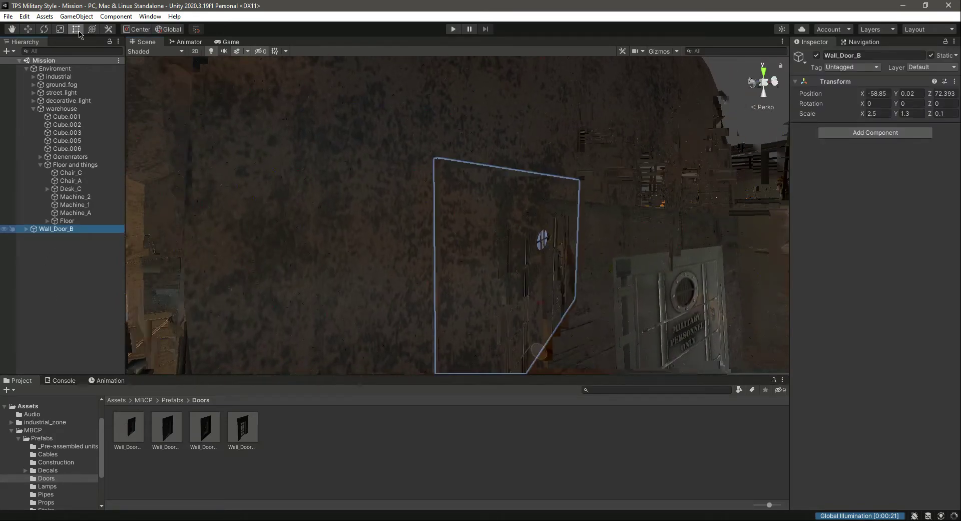
click(33, 32)
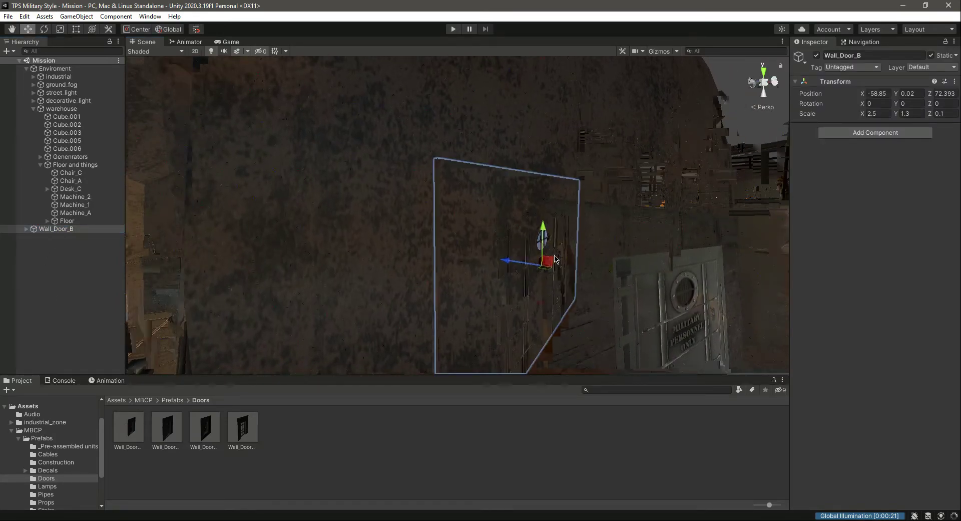
drag(528, 266, 508, 266)
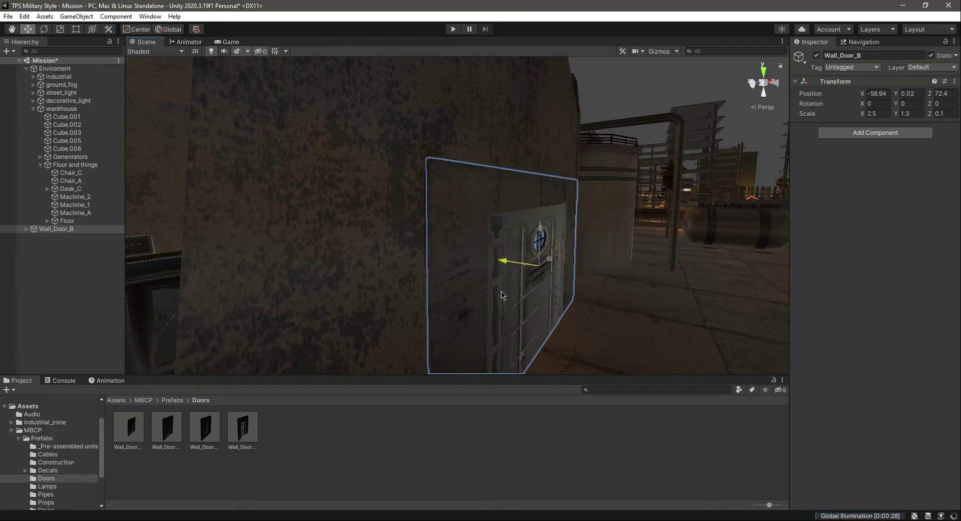
alt+drag(457, 301, 403, 306)
Step: Examine how Wall_Door_B sits in the warehouse entrance from outside, checking the wall edges and the ground line
click(128, 429)
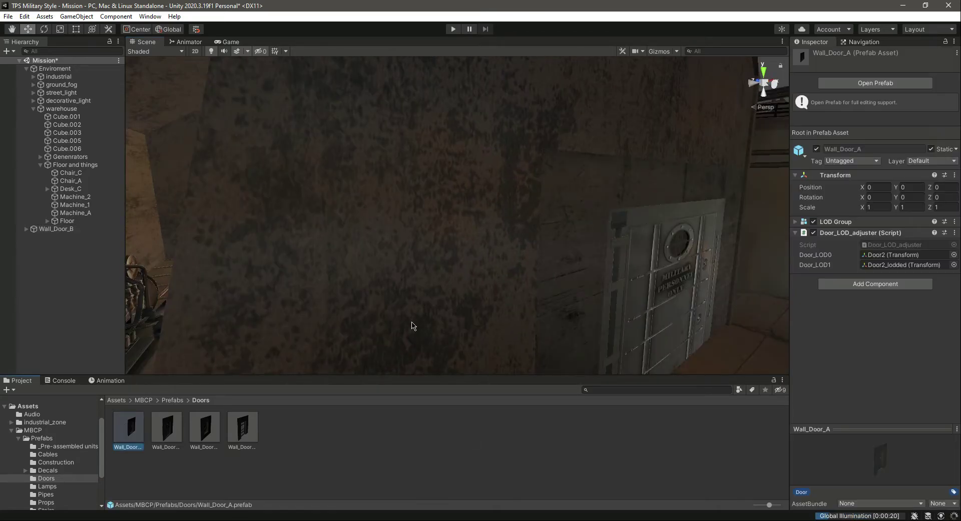
right_drag(437, 286, 438, 283)
scroll(346, 270, down, 3)
middle_drag(346, 270, 346, 270)
scroll(346, 270, up, 1)
right_drag(346, 269, 209, 285)
key(d)
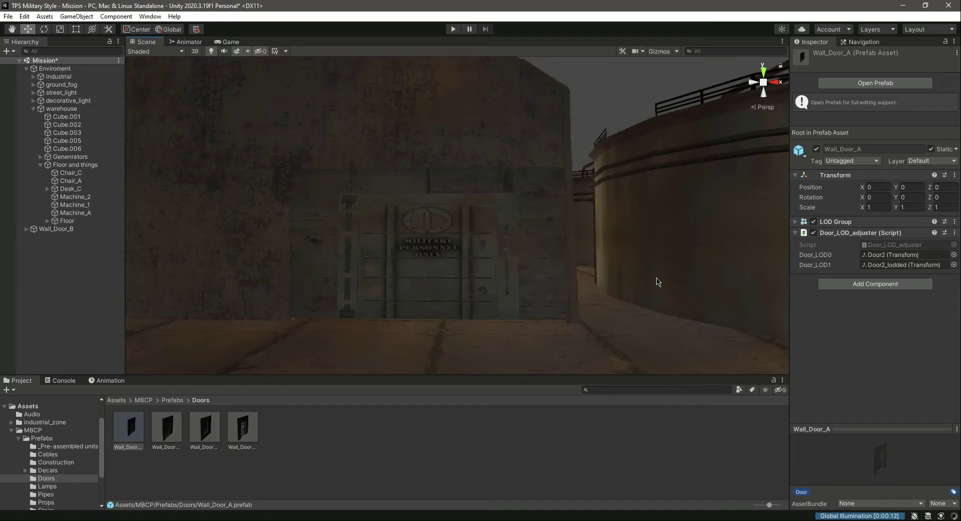
right_drag(491, 220, 544, 273)
key(w)
key(d)
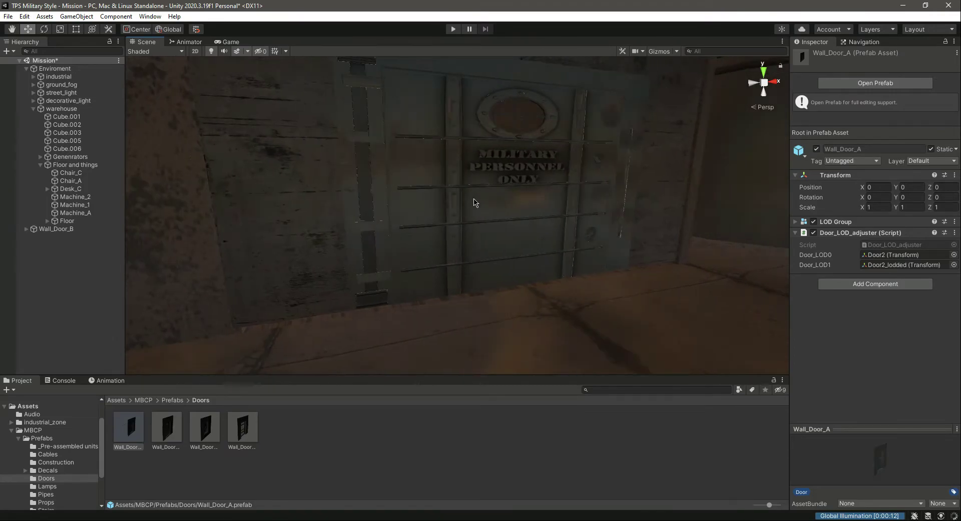
Step: Try sliding the DoorB_lodded leaf sideways to an X position of about 2.667, and undo the move
click(474, 201)
right_drag(500, 242, 553, 281)
right_drag(670, 316, 664, 293)
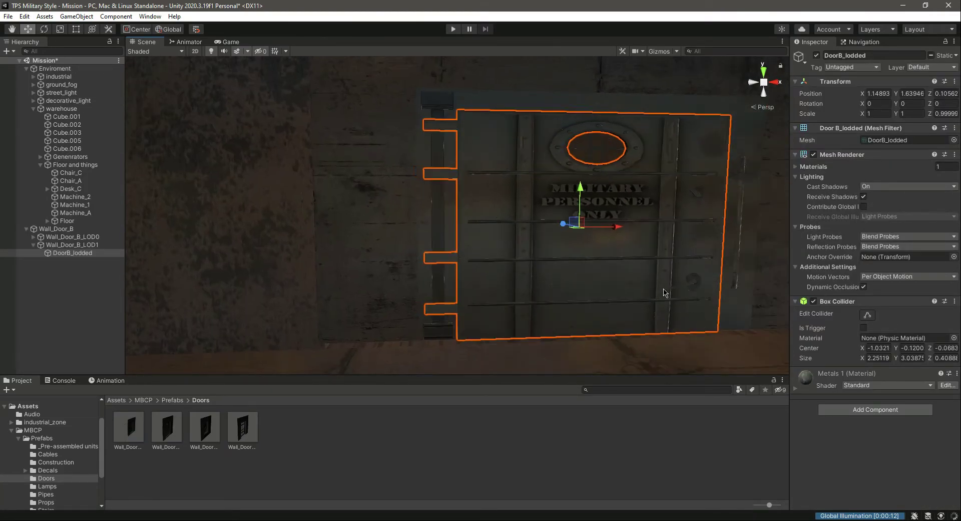
drag(617, 230, 408, 266)
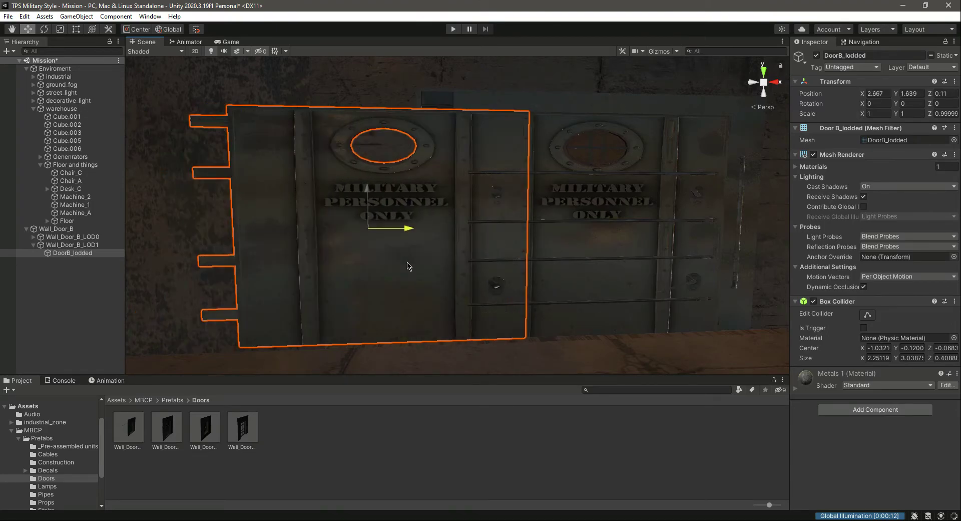
key(ctrl+z)
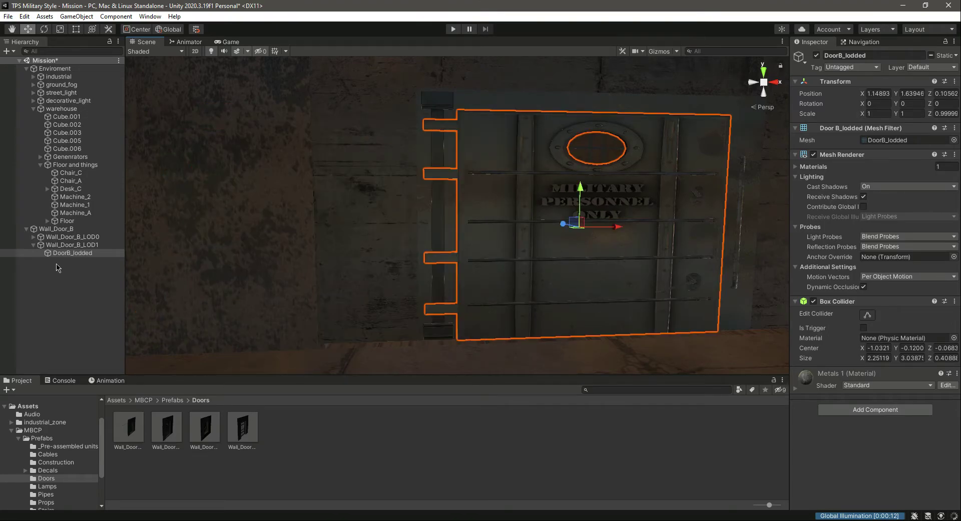
Step: Try sliding the DoorB_def leaf under Wall_Door_B_LOD0 sideways out of its frame
click(33, 245)
click(33, 237)
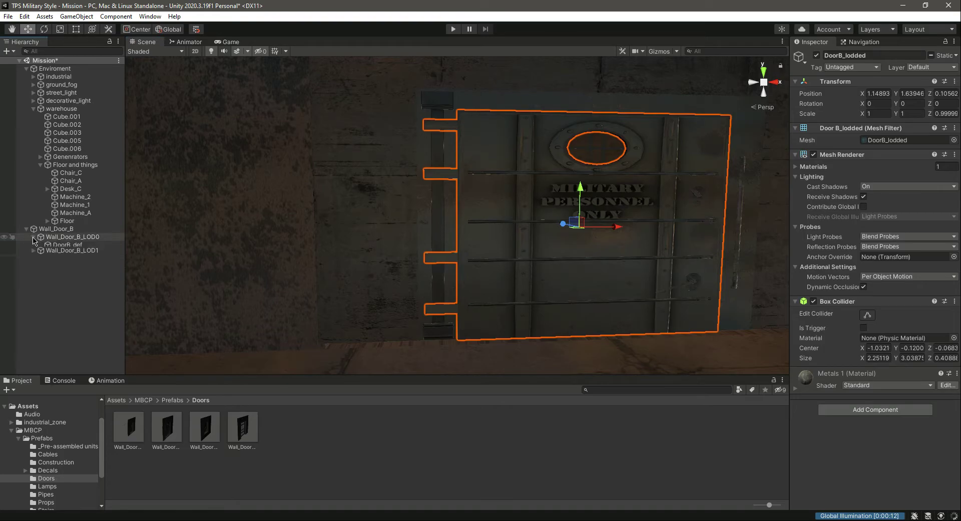
click(65, 245)
drag(618, 229, 314, 267)
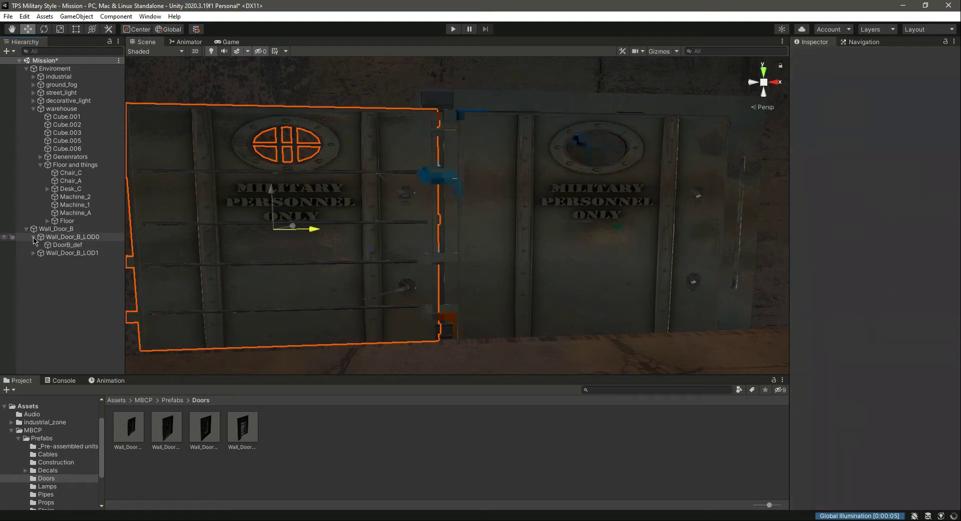
Step: Try moving Wall_Door_B_LOD0 sideways to an X position of about -1.391 to compare it with Wall_Door_B_LOD1
click(33, 236)
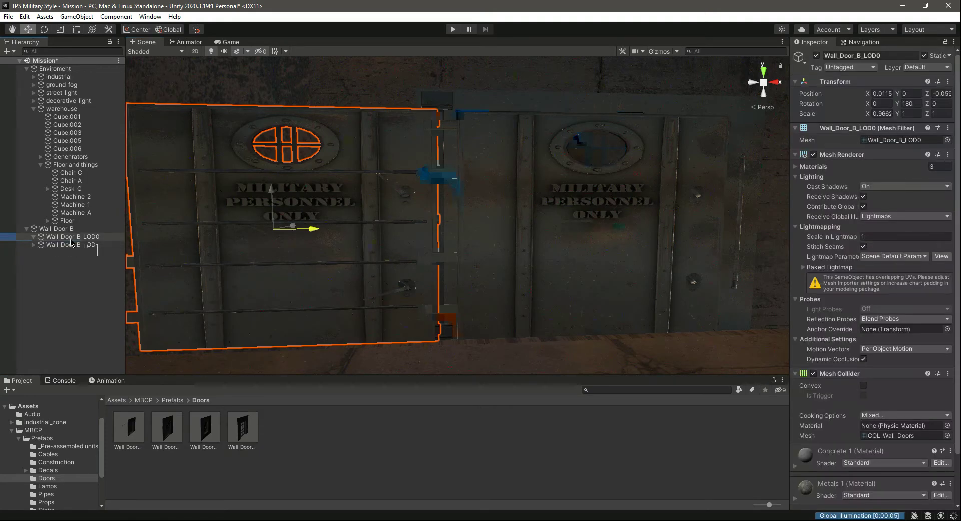
click(77, 246)
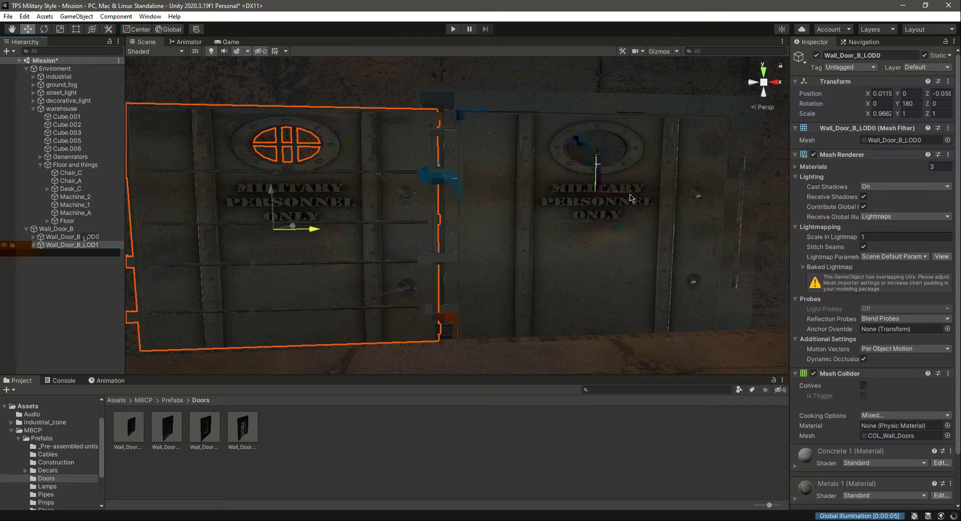
drag(630, 195, 428, 194)
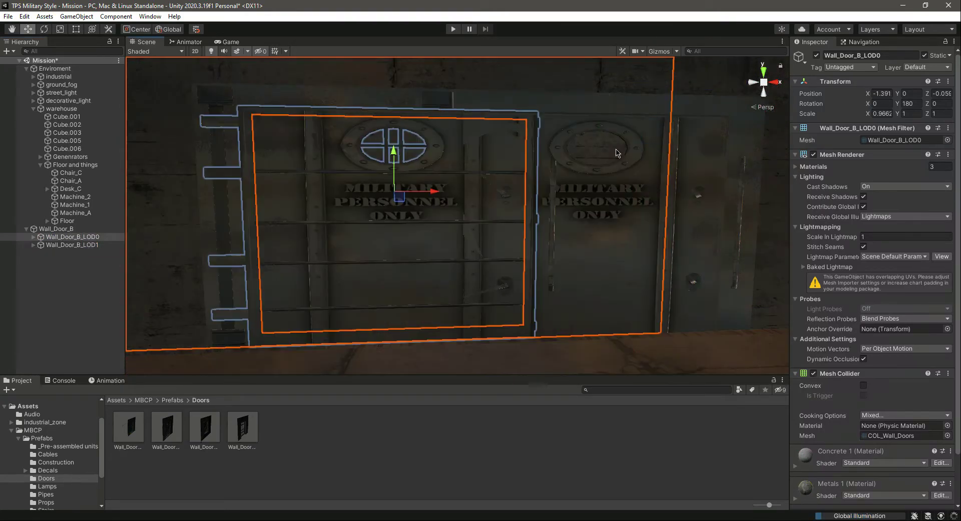
Step: Delete the Wall_Door_B_LOD1 object from Wall_Door_B
click(65, 240)
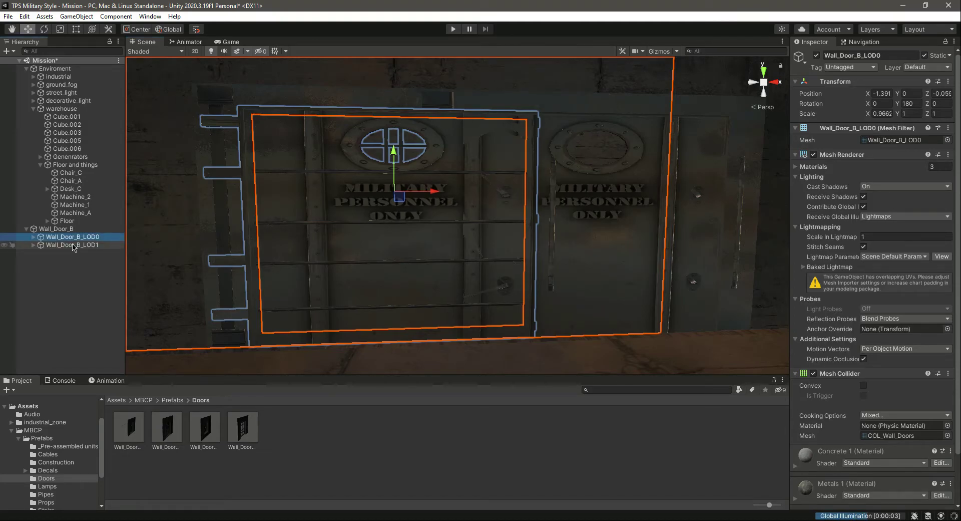
click(74, 244)
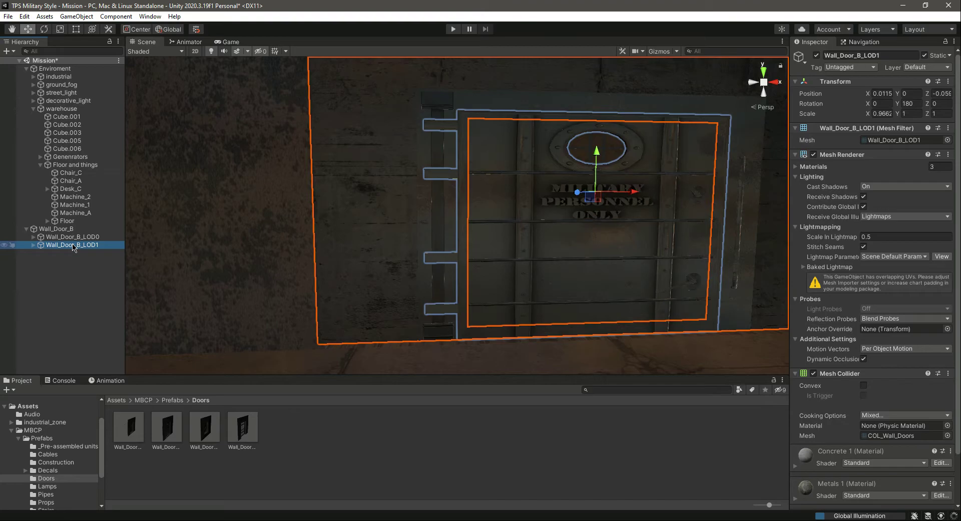
key(Delete)
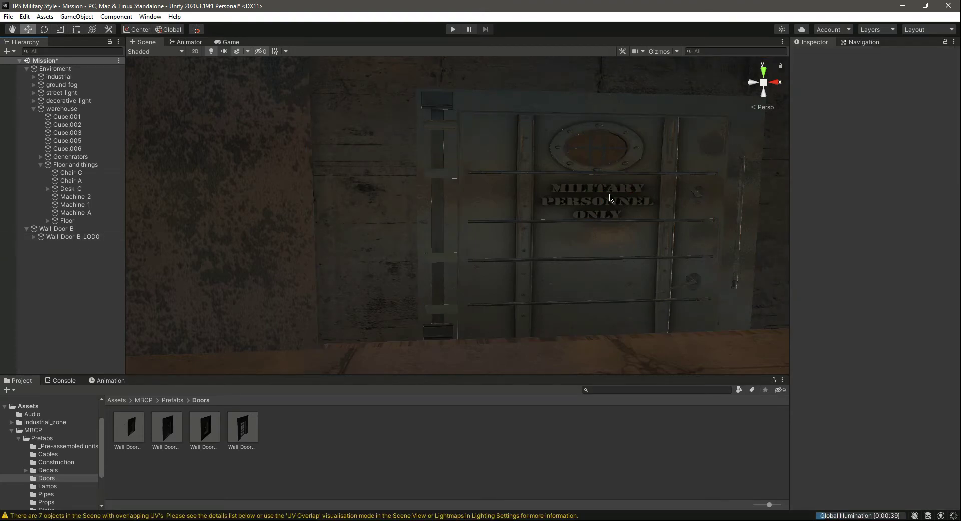
Step: Try sliding the remaining door leaf sideways, and undo the move
click(620, 229)
drag(620, 230, 522, 229)
key(ctrl+z)
Step: Collapse Wall_Door_B and save the Mission scene, then clear the overlapping-UV warning from the Console
click(111, 301)
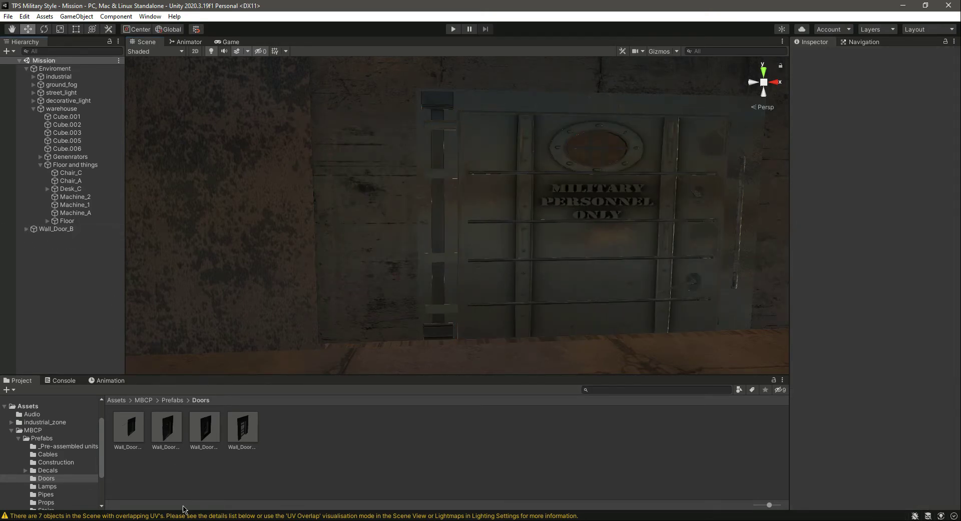
click(125, 515)
click(20, 381)
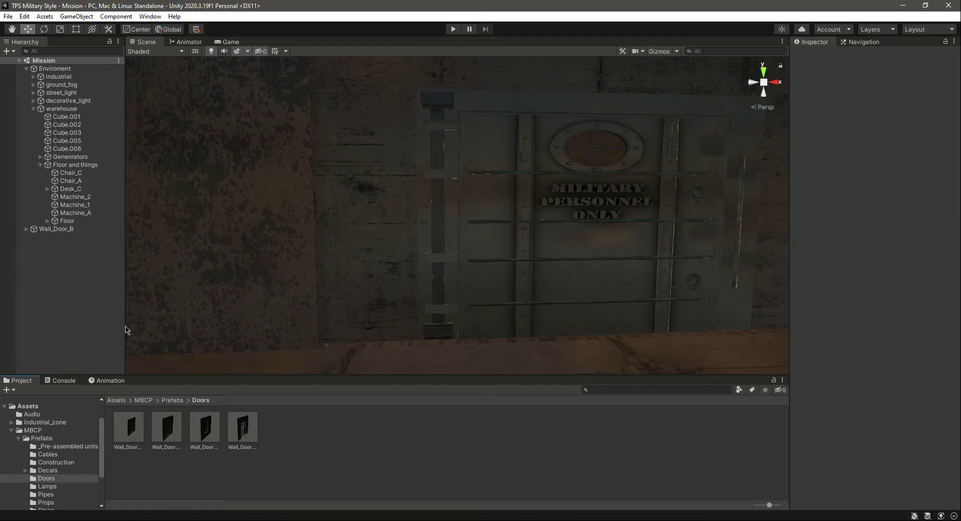
Step: Reposition Wall_Door_B at the warehouse entrance to Y 0 and Z about 72.48, then save the Mission scene
right_drag(493, 183, 523, 256)
scroll(532, 246, down, 5)
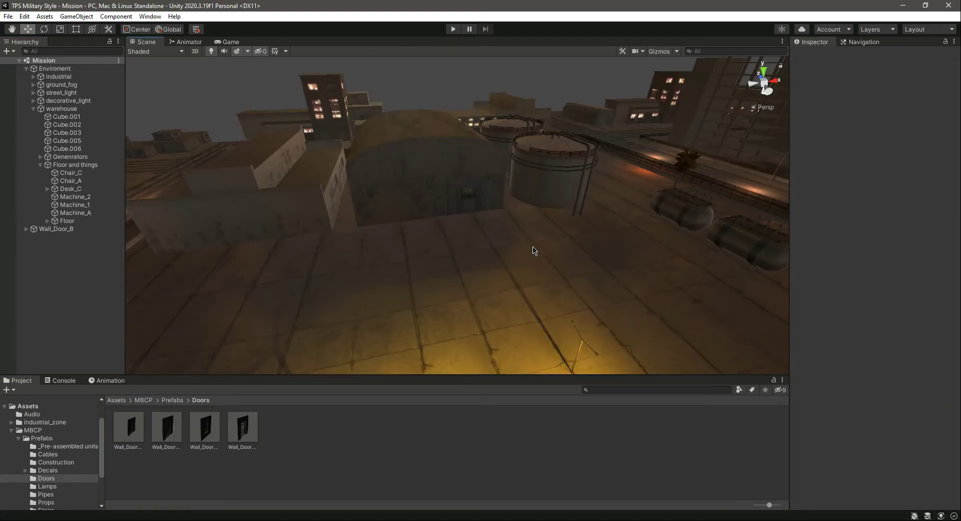
right_drag(463, 268, 461, 236)
scroll(463, 243, up, 10)
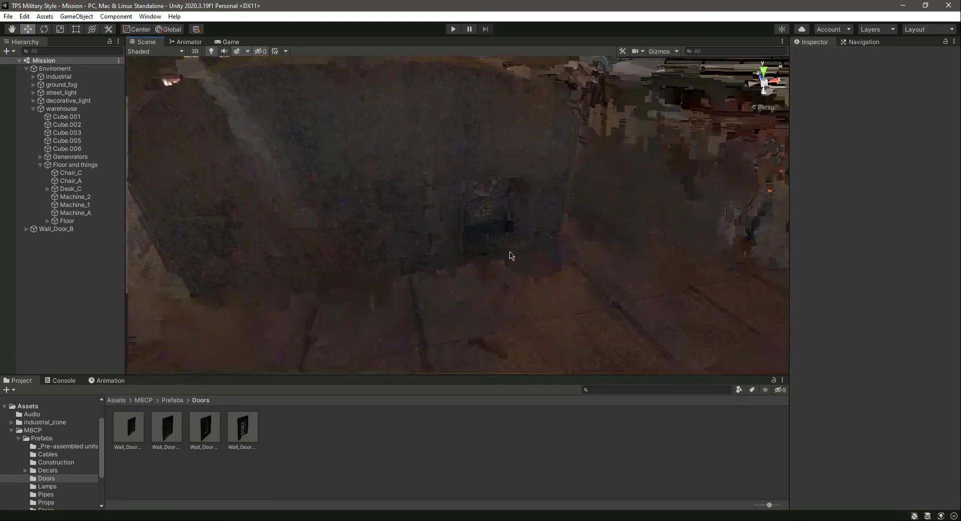
scroll(511, 256, up, 5)
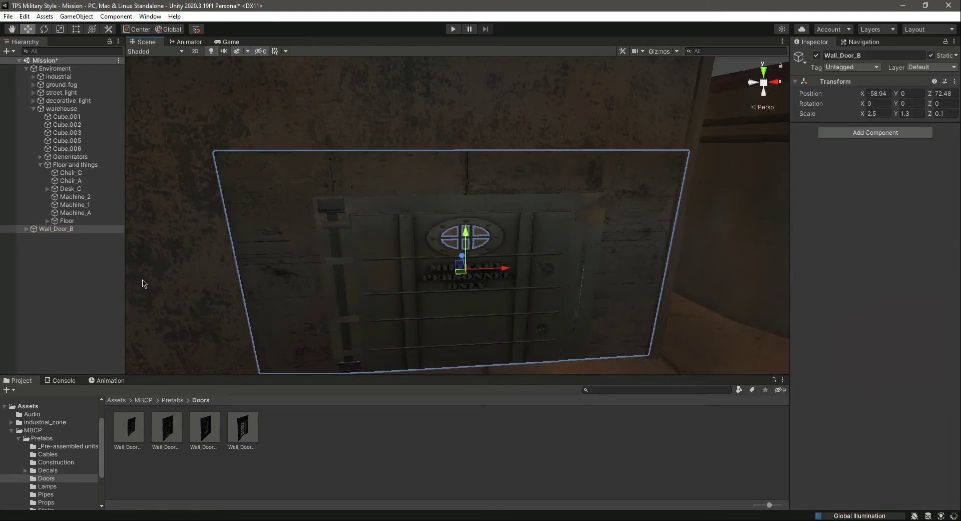
click(63, 281)
key(ctrl+s)
Step: Collapse the Floor and things group under the warehouse object
right_drag(403, 234, 458, 270)
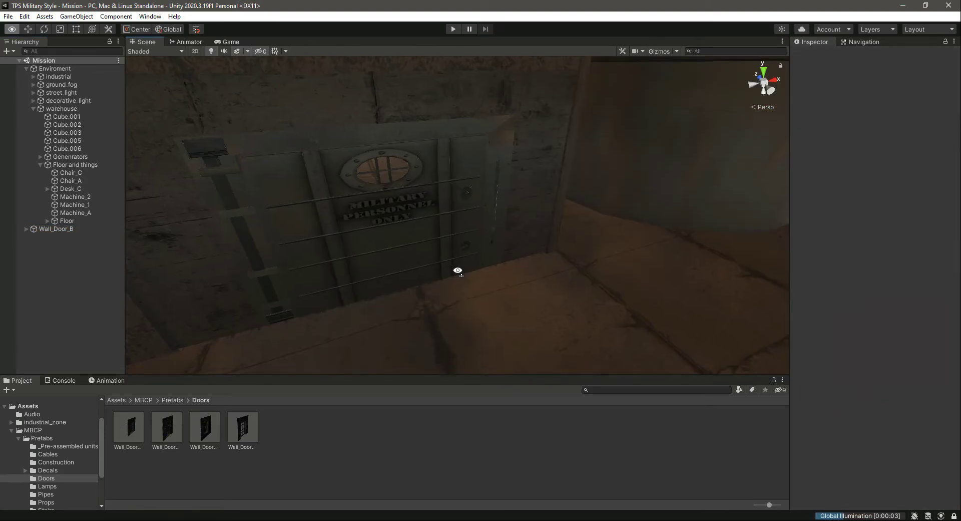
right_drag(465, 333, 401, 287)
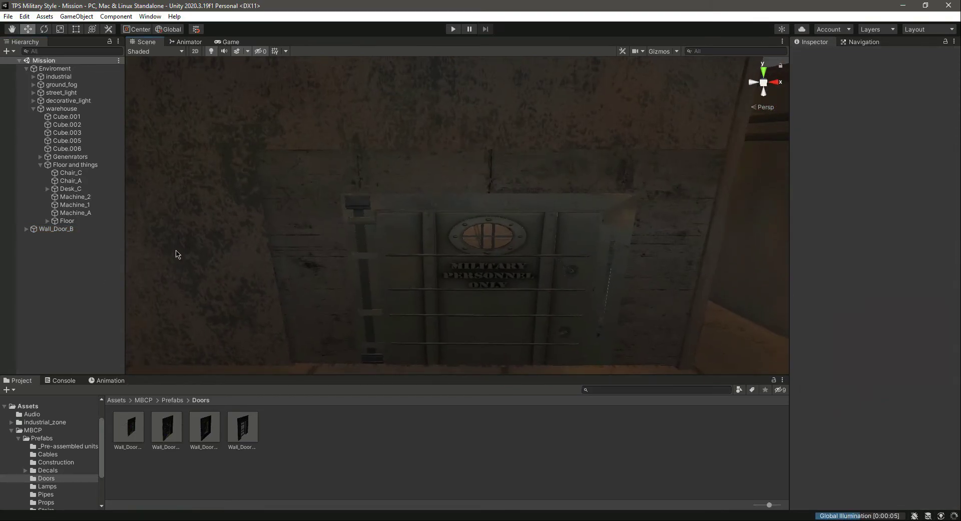
scroll(176, 254, down, 3)
click(40, 165)
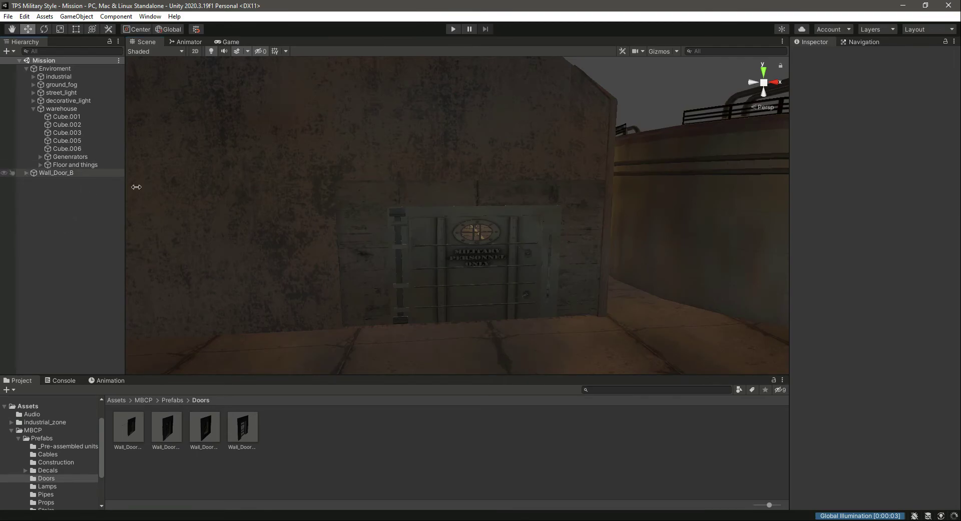
Step: Examine the two generators and the inner side of the door inside the warehouse
right_drag(340, 220, 714, 279)
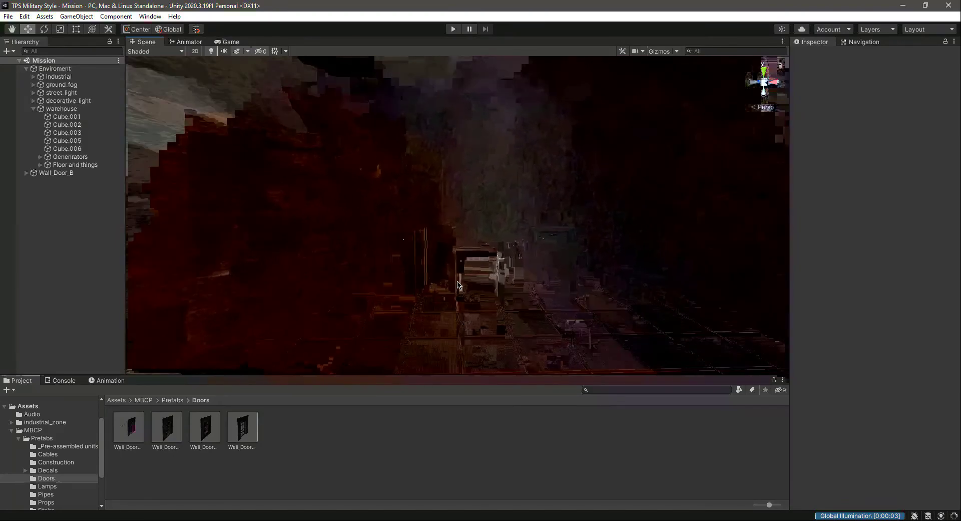
right_drag(565, 296, 365, 264)
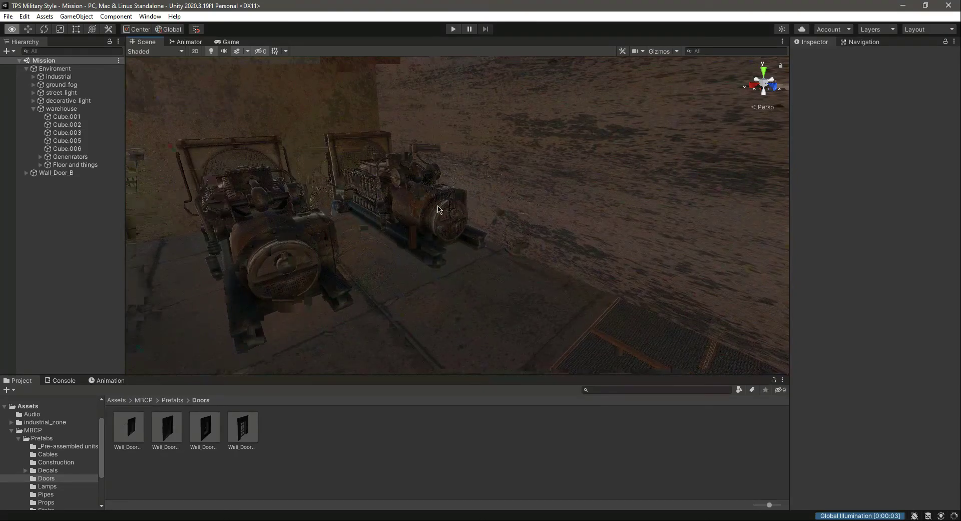
right_drag(516, 238, 454, 260)
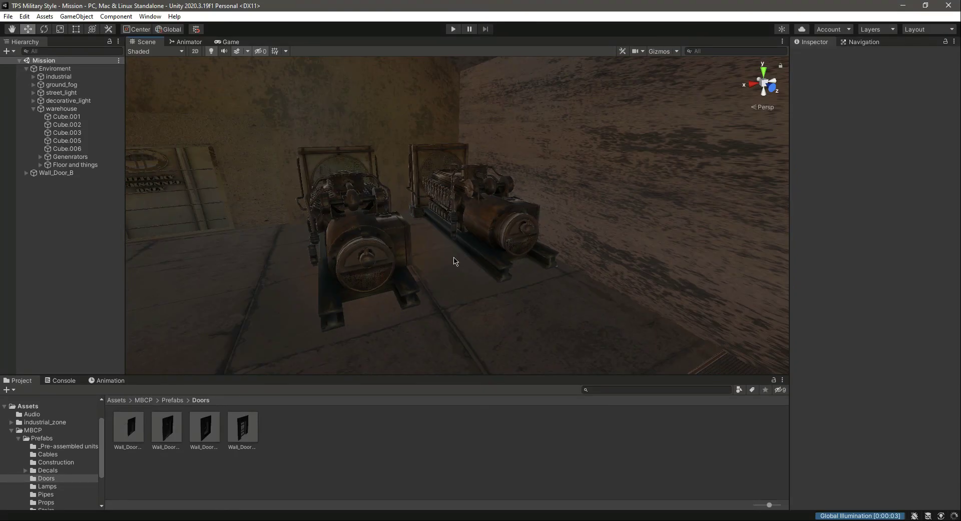